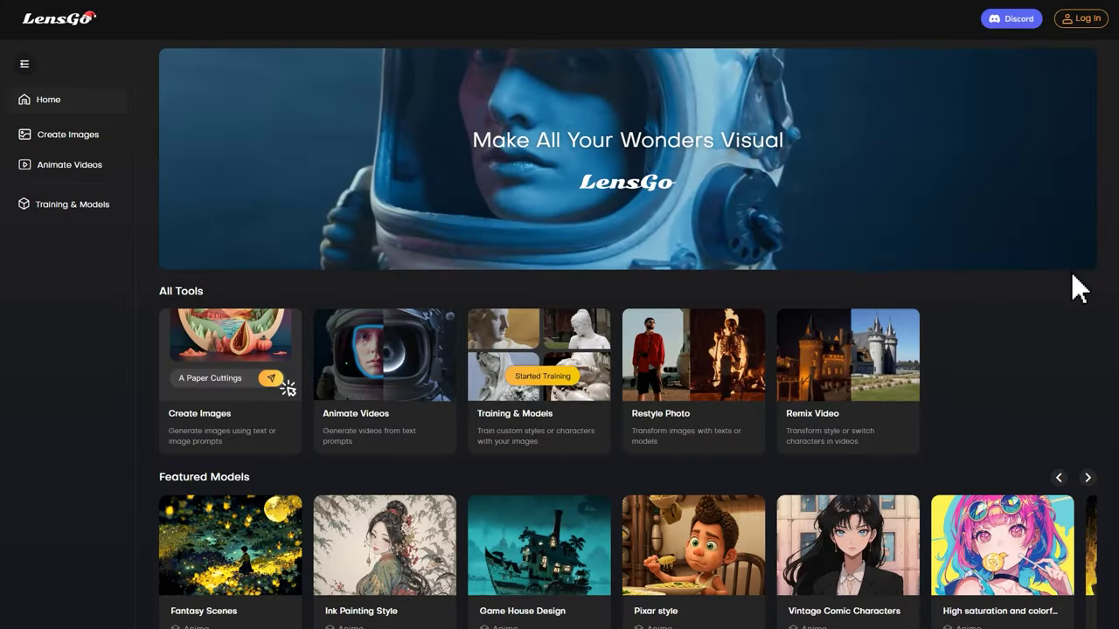
Log in to LensGo, open Remix Video and browse the style model list
{"action": "left_click", "coordinate": [1082, 23]}
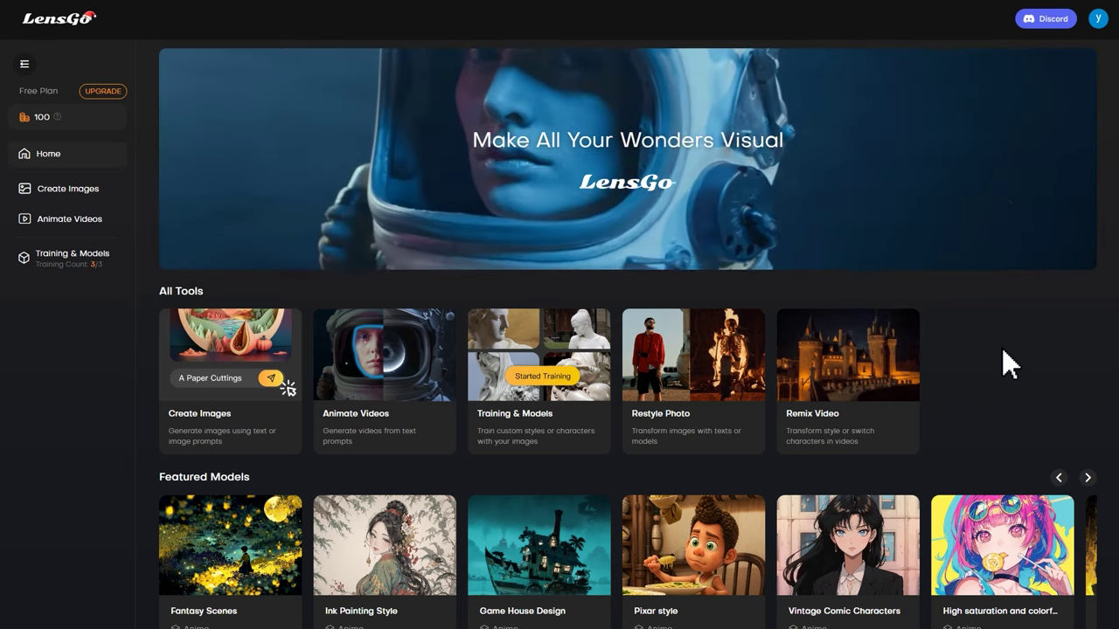
{"action": "left_click", "coordinate": [873, 392]}
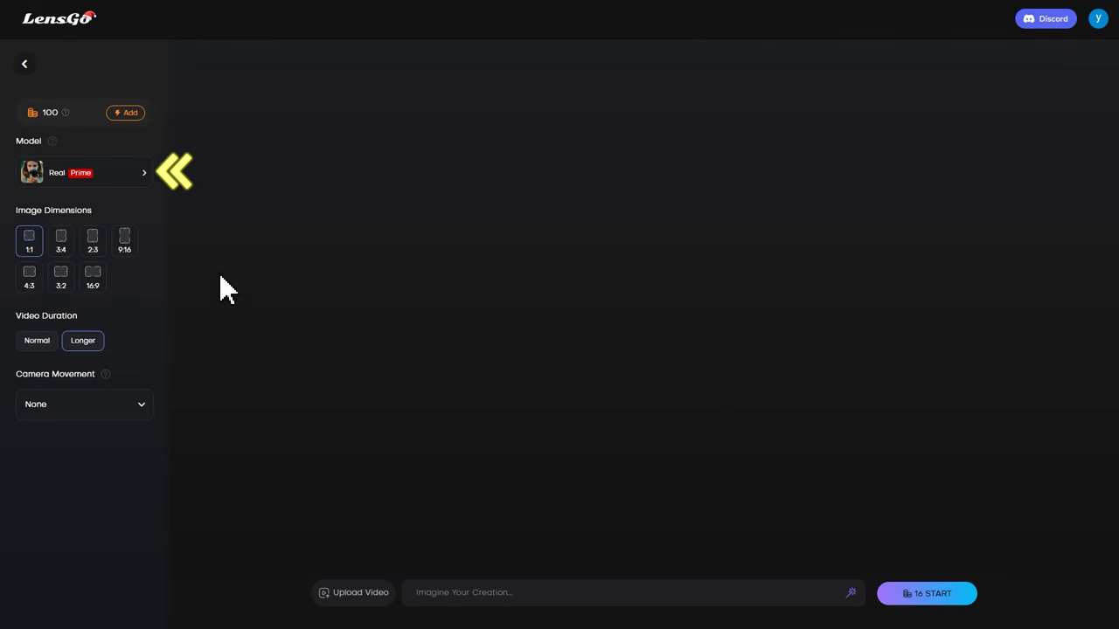
{"action": "left_click", "coordinate": [125, 173]}
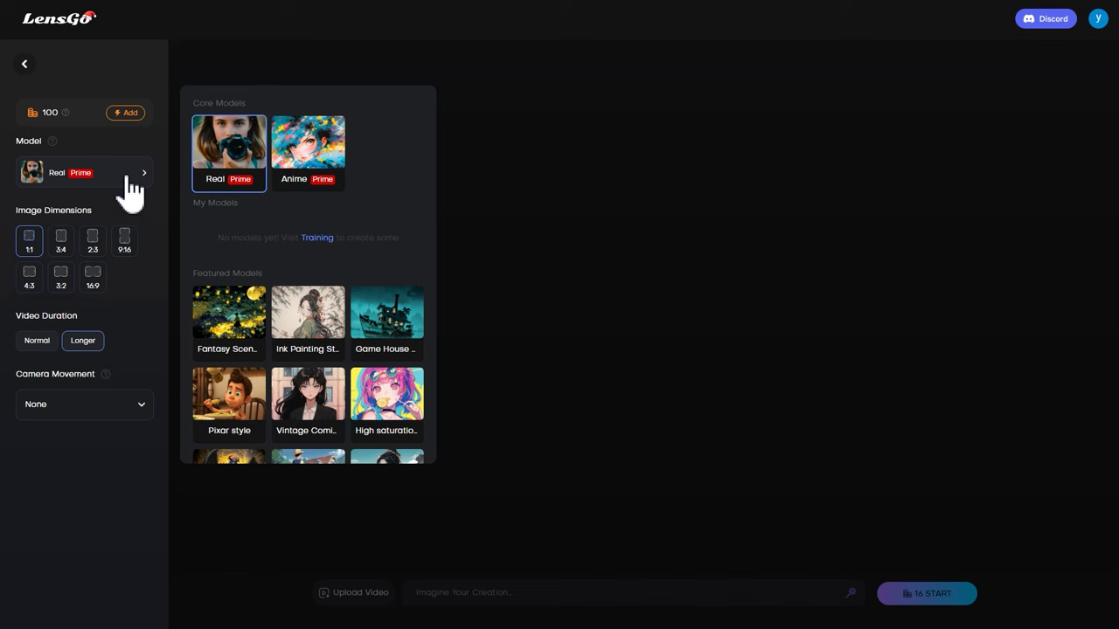
{"action": "scroll", "coordinate": [421, 251], "scroll_direction": "down", "scroll_amount": 3}
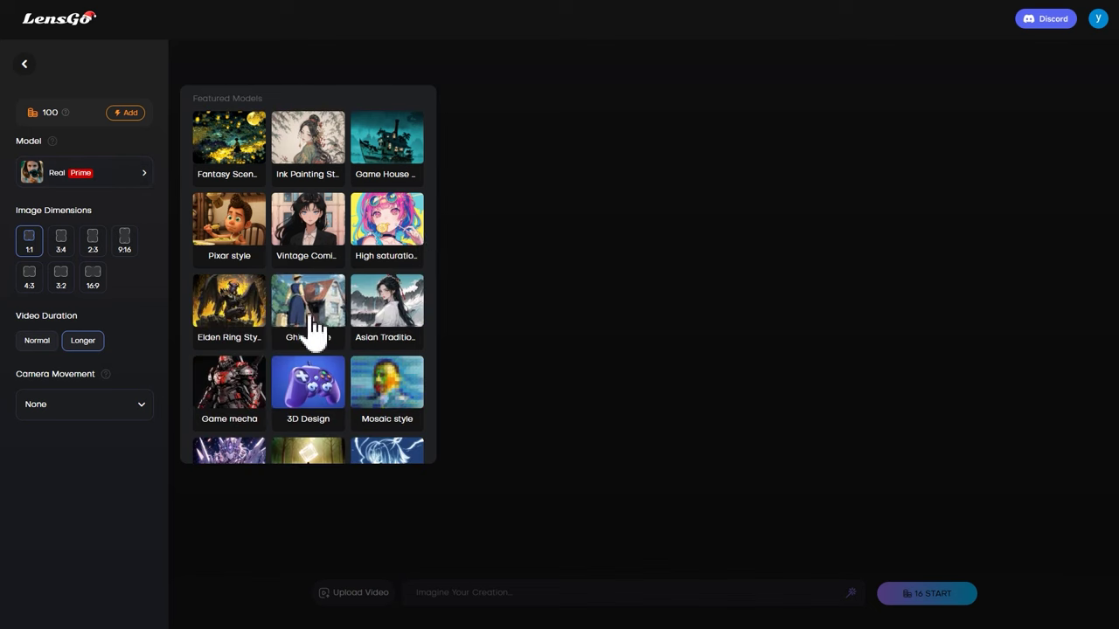
{"action": "scroll", "coordinate": [307, 397], "scroll_direction": "down", "scroll_amount": 1}
{"action": "scroll", "coordinate": [307, 398], "scroll_direction": "down", "scroll_amount": 1}
{"action": "scroll", "coordinate": [307, 398], "scroll_direction": "up", "scroll_amount": 5}
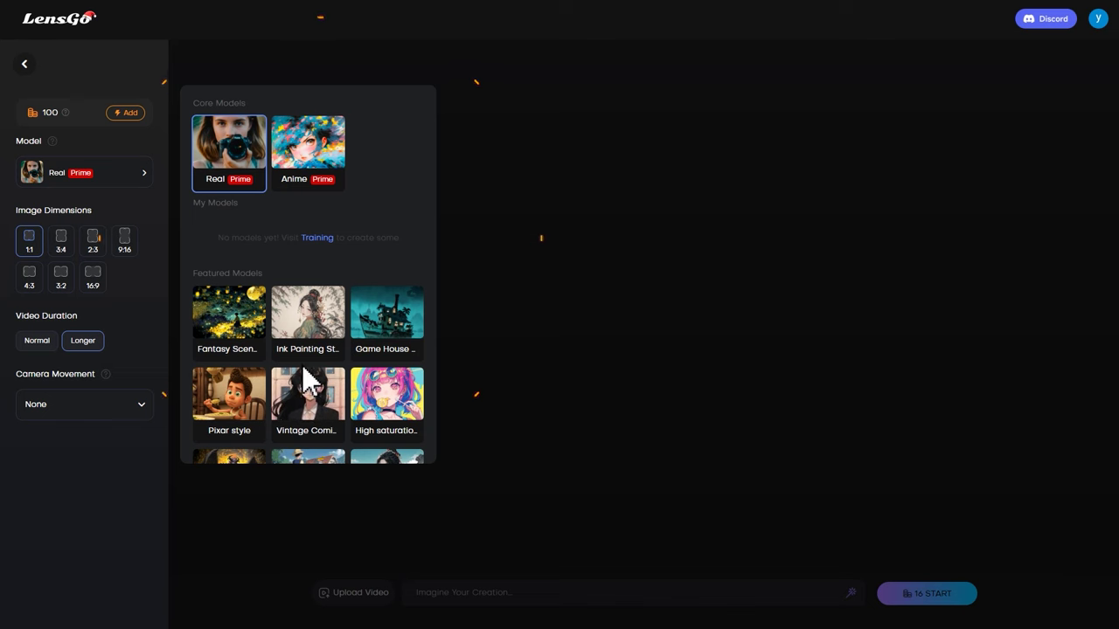
{"action": "left_click", "coordinate": [318, 239]}
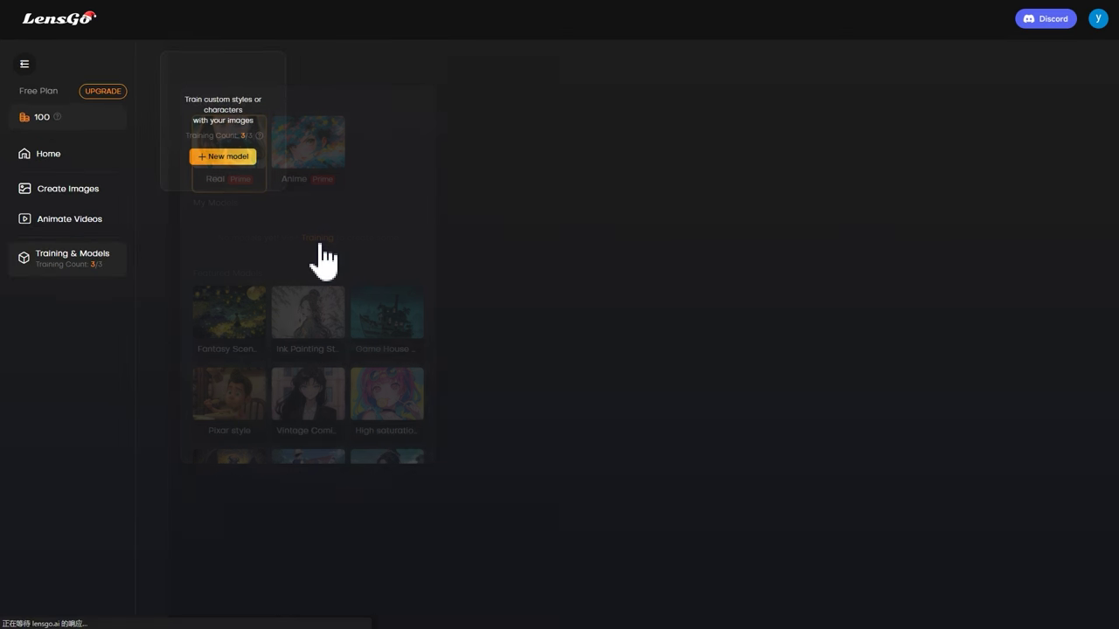
{"action": "left_click", "coordinate": [234, 173]}
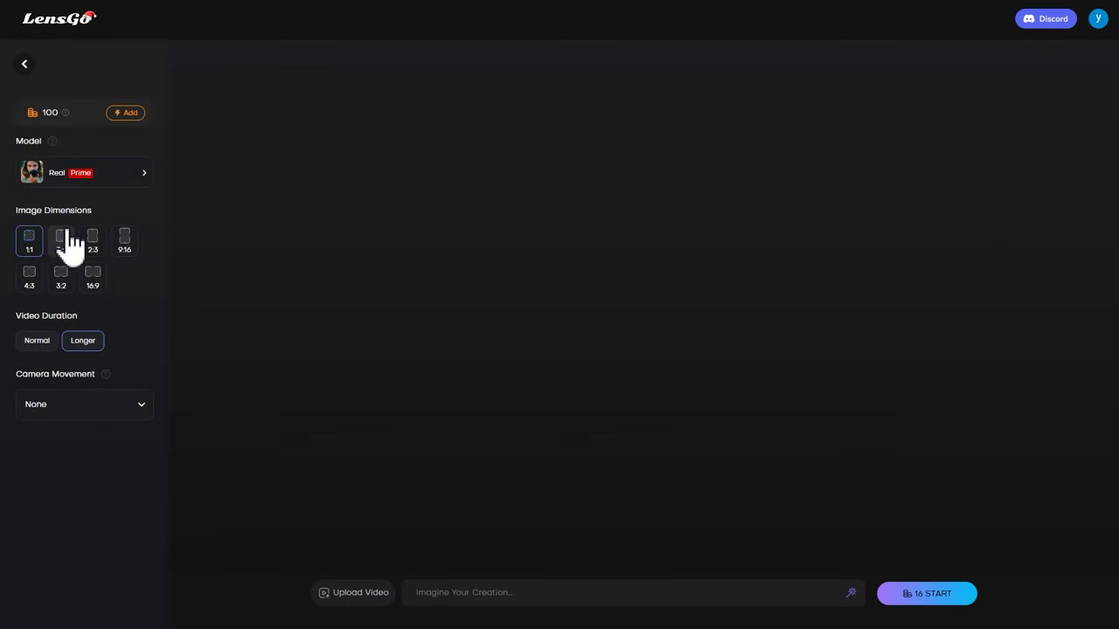
Set Remix Video to 16:9 dimensions and Normal duration, keeping Camera Movement at None
{"action": "left_click", "coordinate": [62, 238]}
{"action": "left_click", "coordinate": [38, 343]}
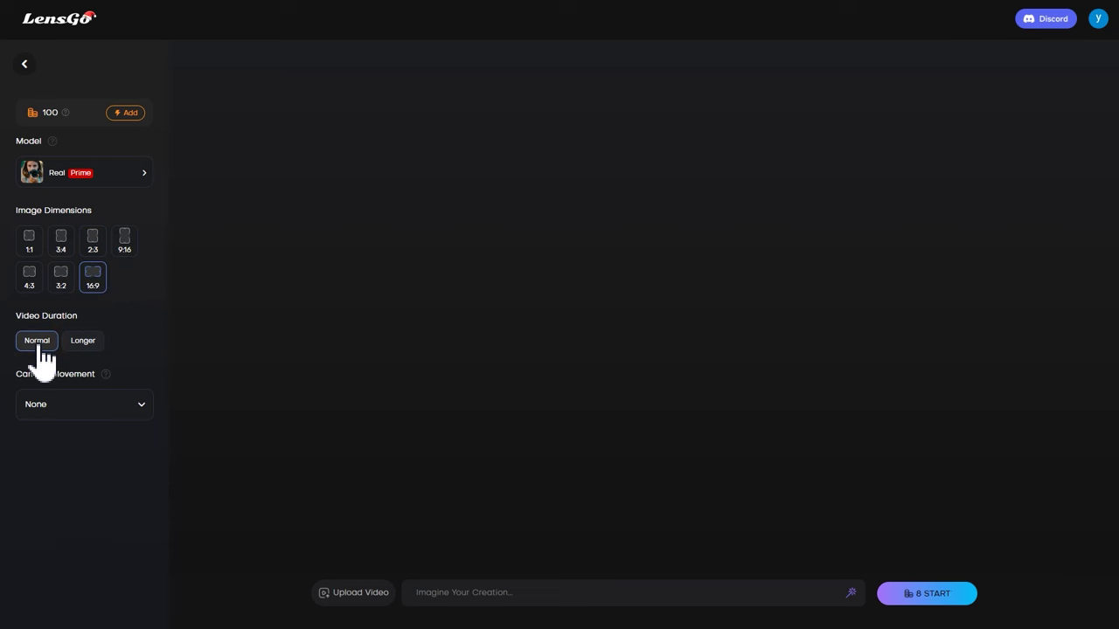
{"action": "left_click", "coordinate": [109, 409]}
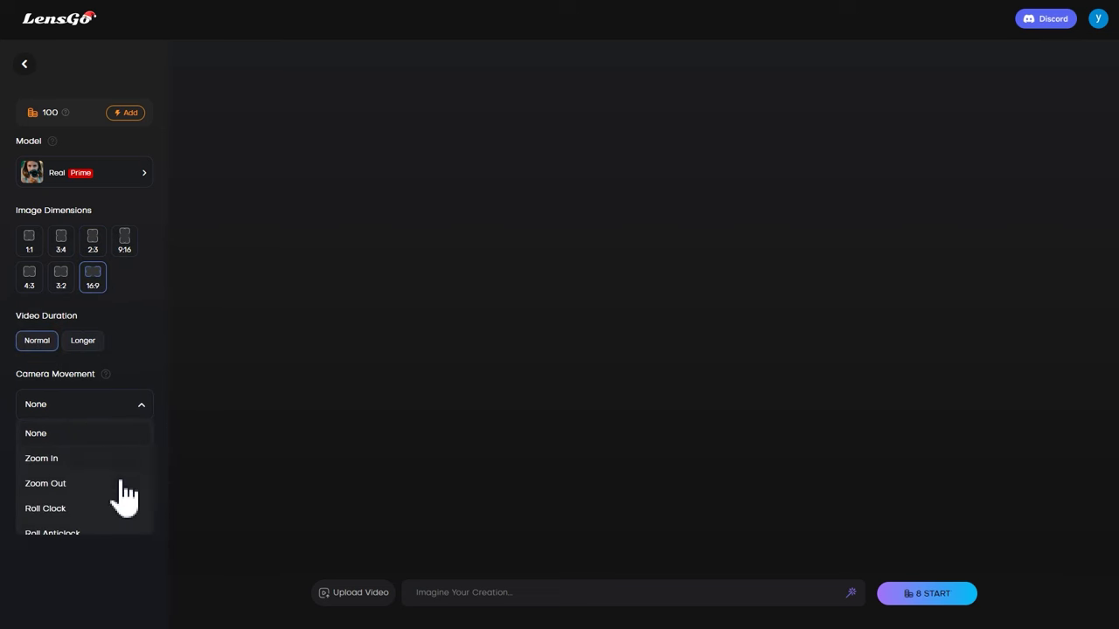
{"action": "scroll", "coordinate": [125, 496], "scroll_direction": "down", "scroll_amount": 2}
{"action": "scroll", "coordinate": [127, 505], "scroll_direction": "up", "scroll_amount": 2}
{"action": "left_click", "coordinate": [126, 365]}
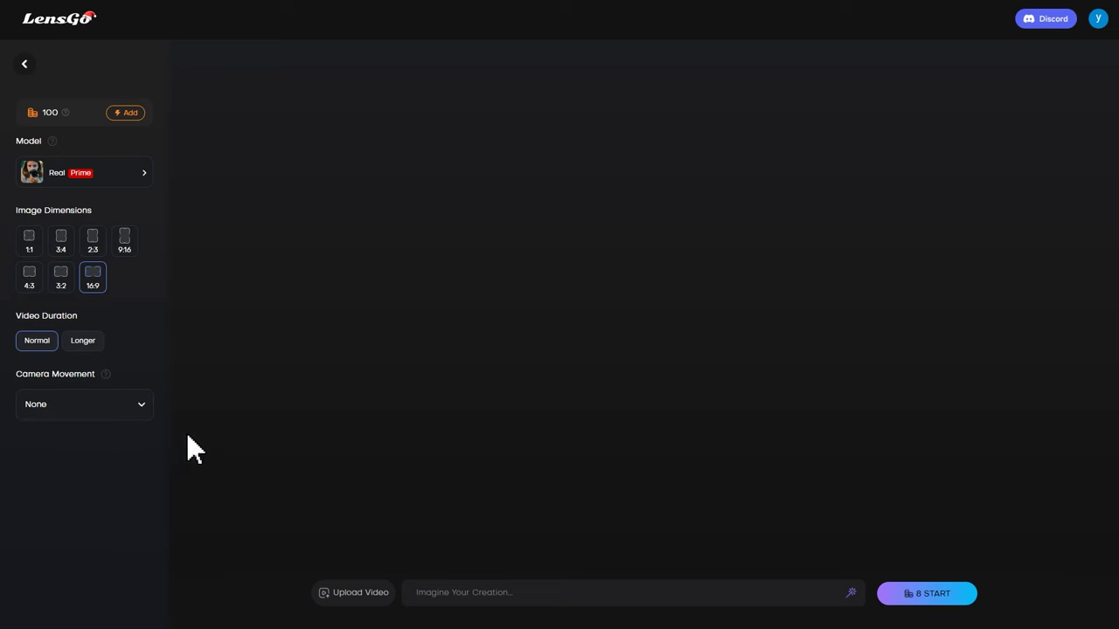
{"action": "left_click", "coordinate": [356, 596]}
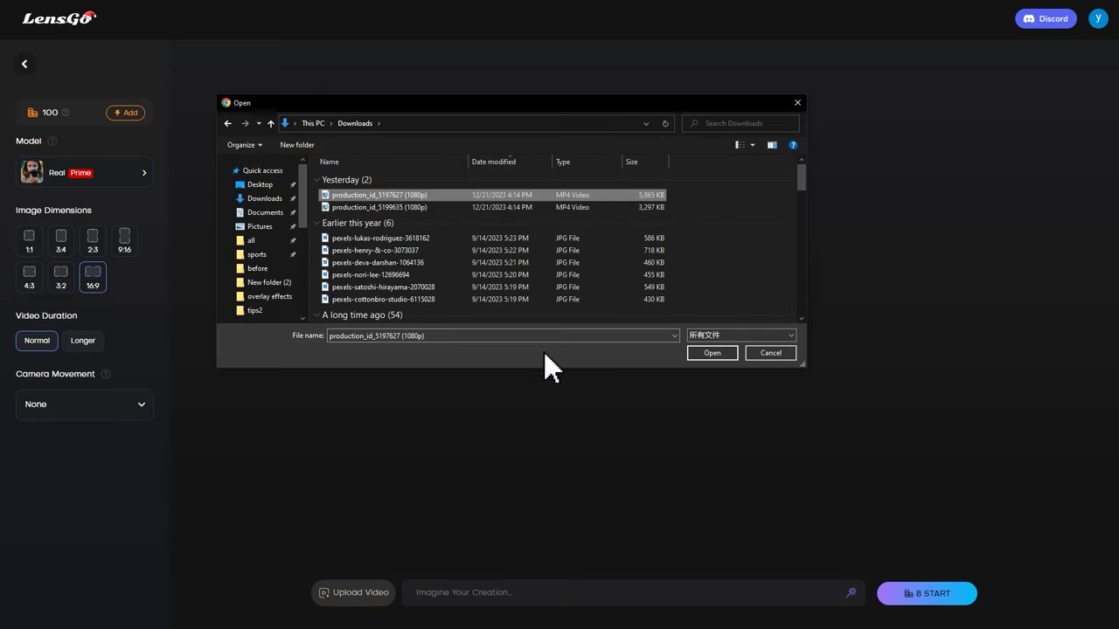
{"action": "left_click", "coordinate": [696, 354]}
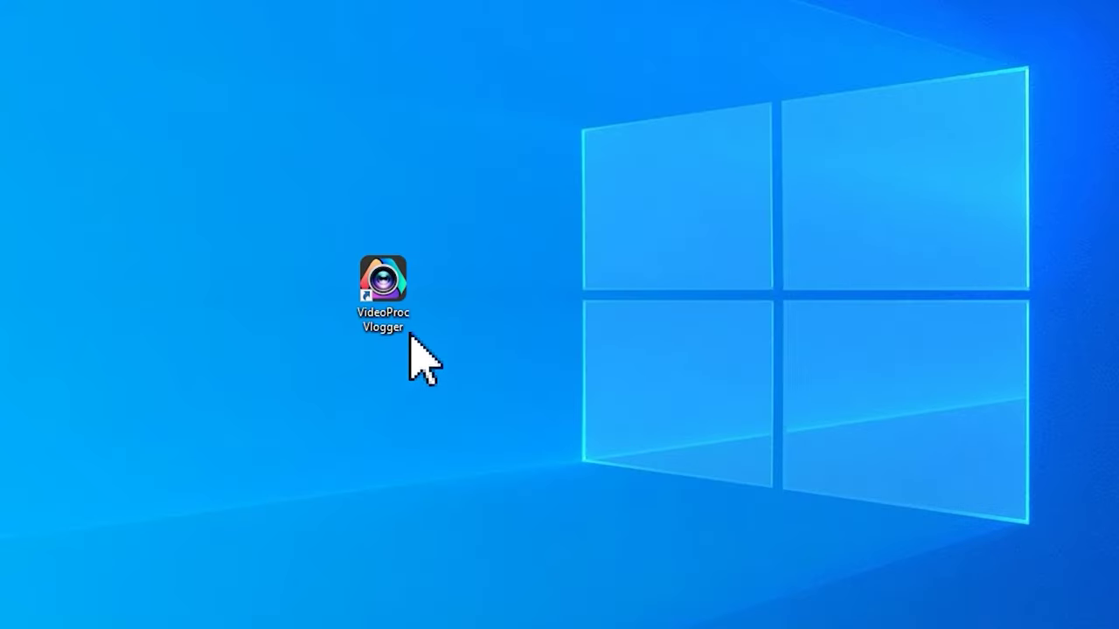
{"action": "left_click", "coordinate": [405, 278]}
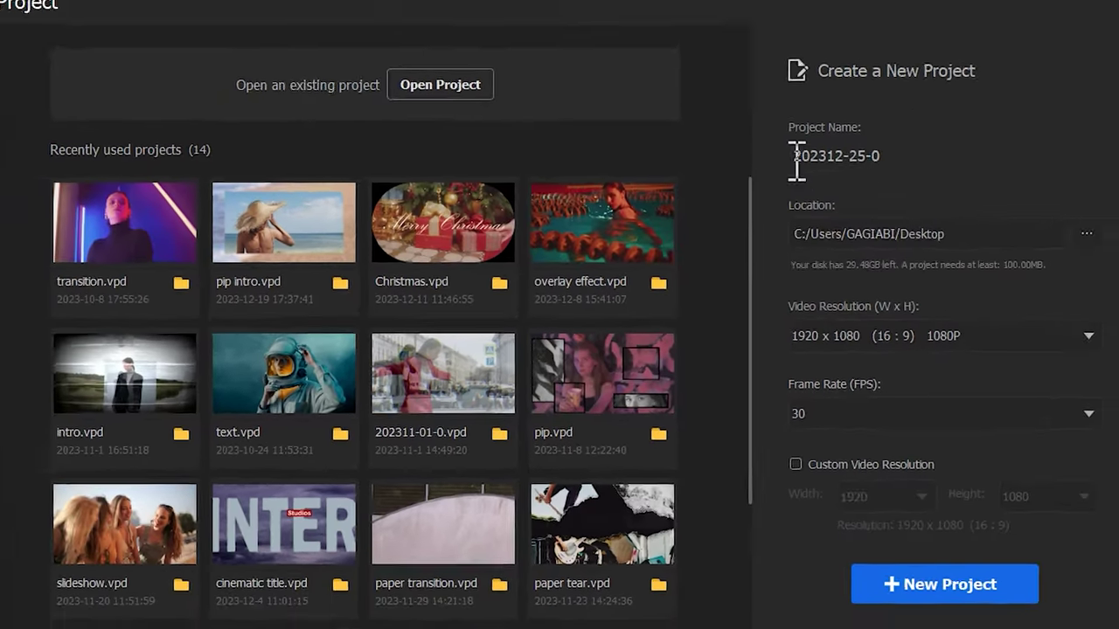
Create the 'AI video' project and place the boy clip on the Video Track
{"action": "left_click", "coordinate": [794, 168]}
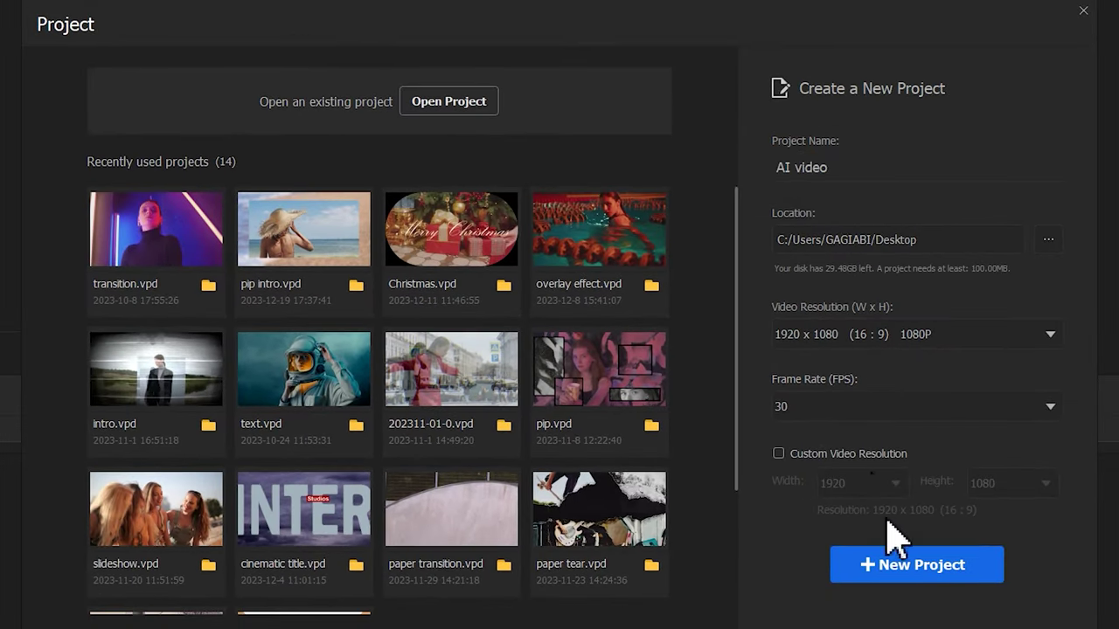
{"action": "left_click", "coordinate": [894, 564]}
{"action": "left_click_drag", "start_coordinate": [192, 229], "coordinate": [191, 224]}
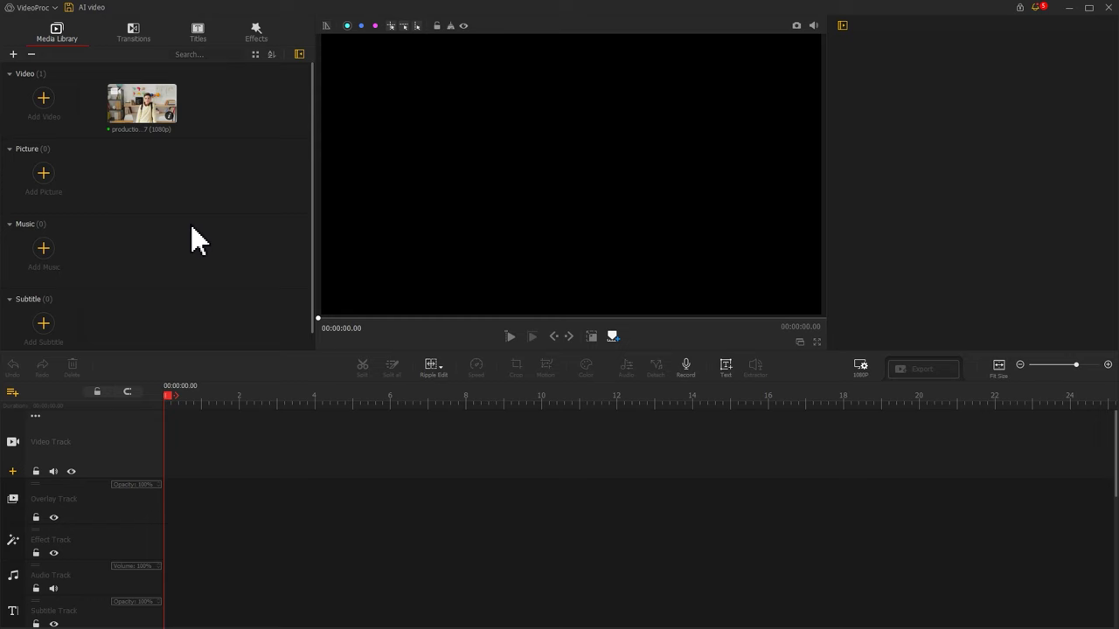
{"action": "left_click_drag", "start_coordinate": [145, 110], "coordinate": [171, 442]}
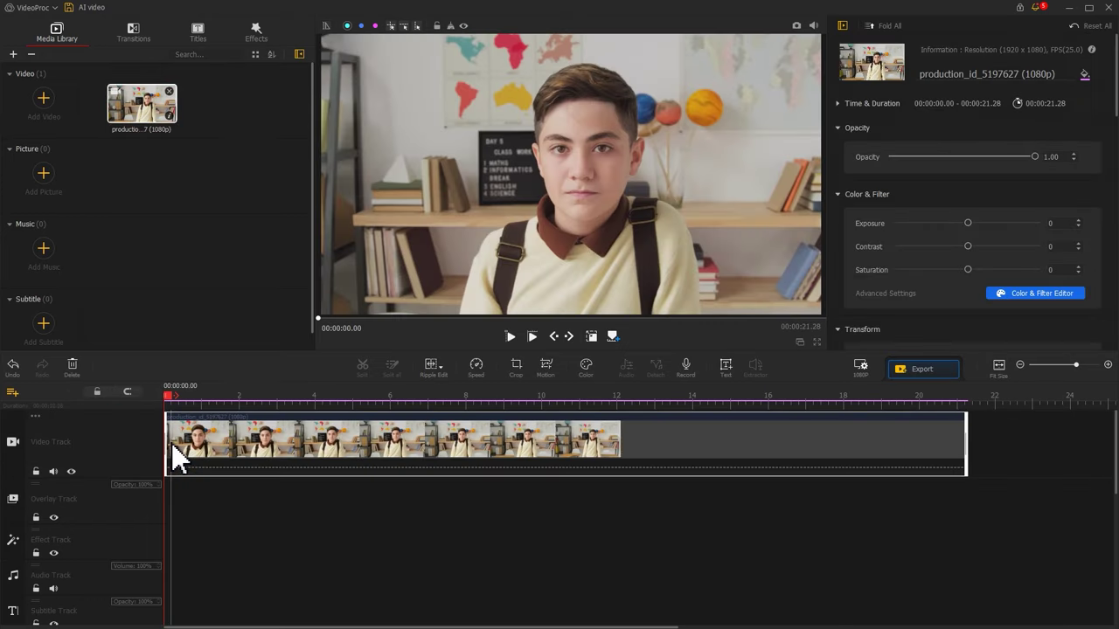
Trim the boy clip, split it at 9.73 s and delete the tail
{"action": "left_click_drag", "start_coordinate": [965, 447], "coordinate": [647, 462]}
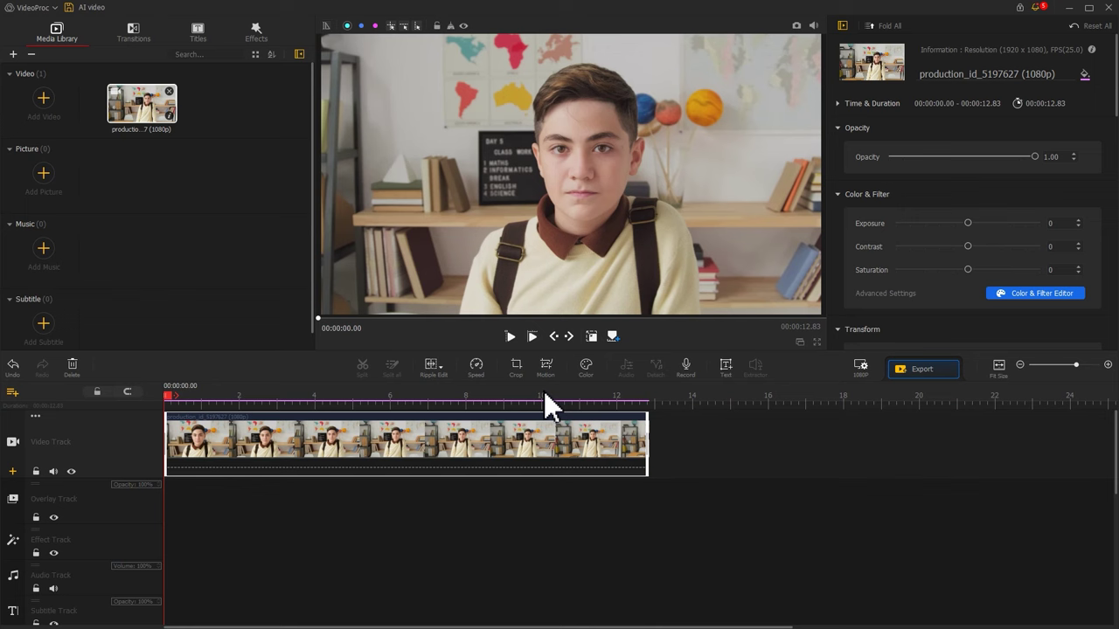
{"action": "left_click_drag", "start_coordinate": [543, 395], "coordinate": [531, 399]}
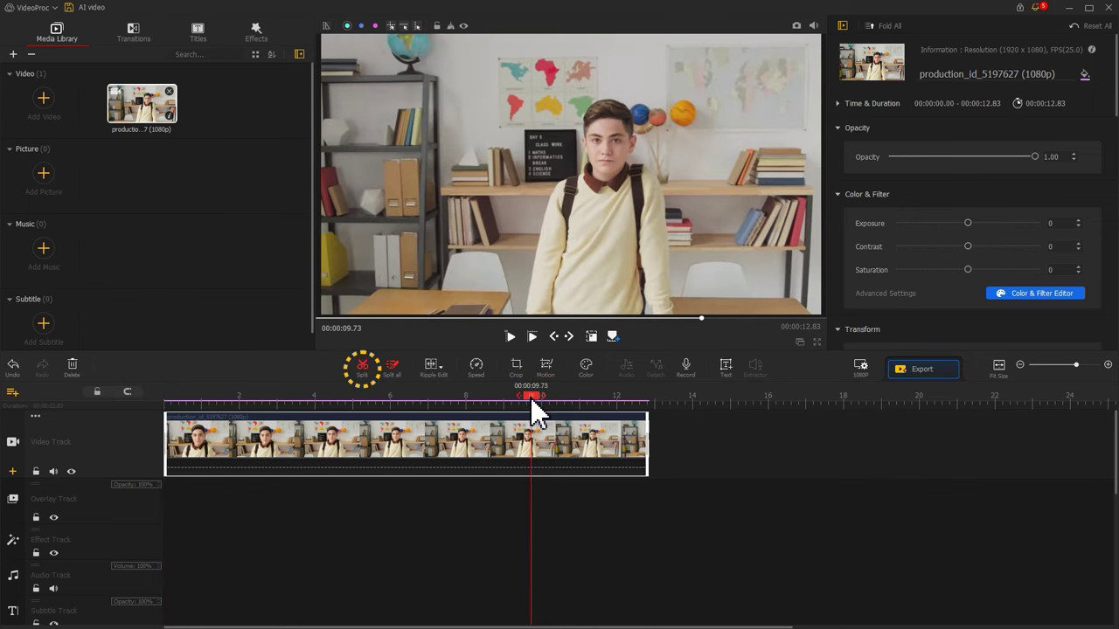
{"action": "left_click", "coordinate": [361, 366]}
{"action": "left_click", "coordinate": [582, 445]}
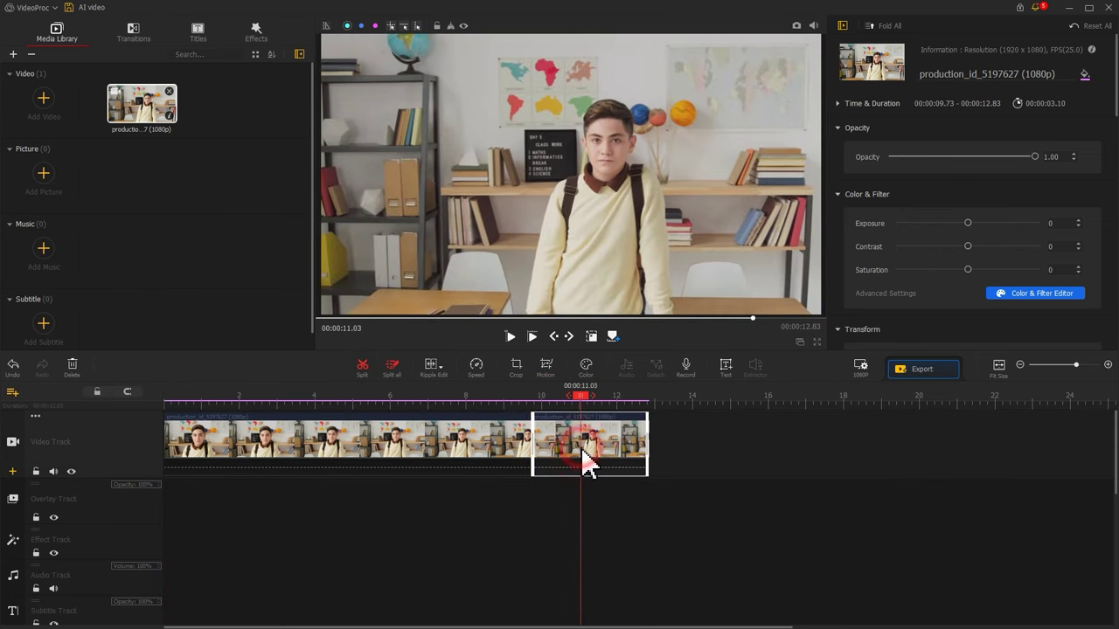
{"action": "key", "text": "Delete"}
Export the trimmed 9.73-second boy clip
{"action": "left_click", "coordinate": [405, 454]}
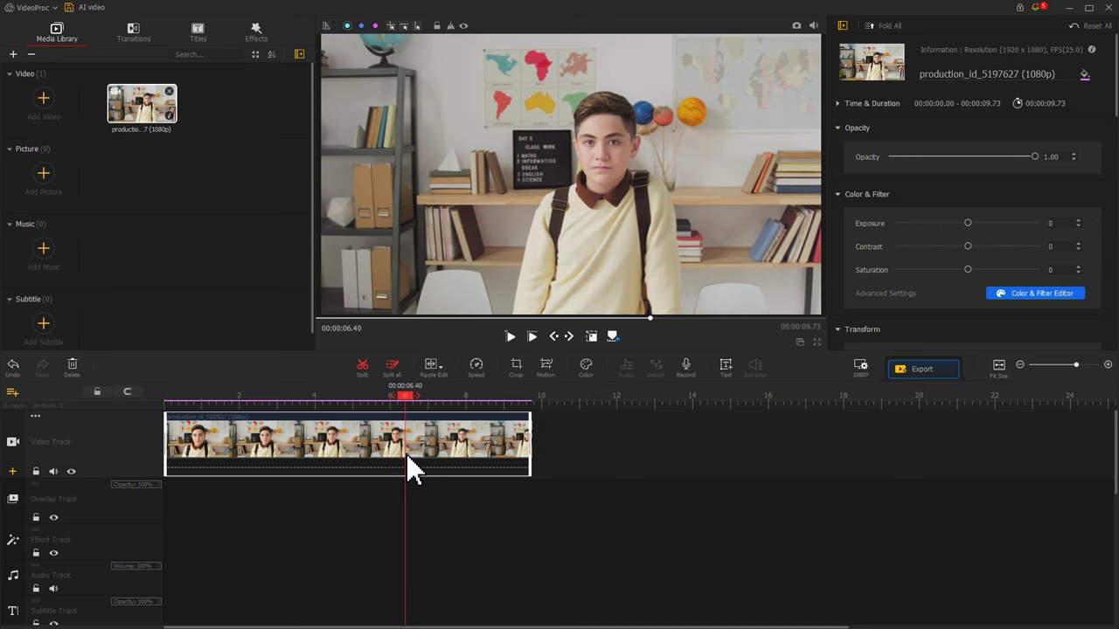
{"action": "left_click", "coordinate": [925, 371]}
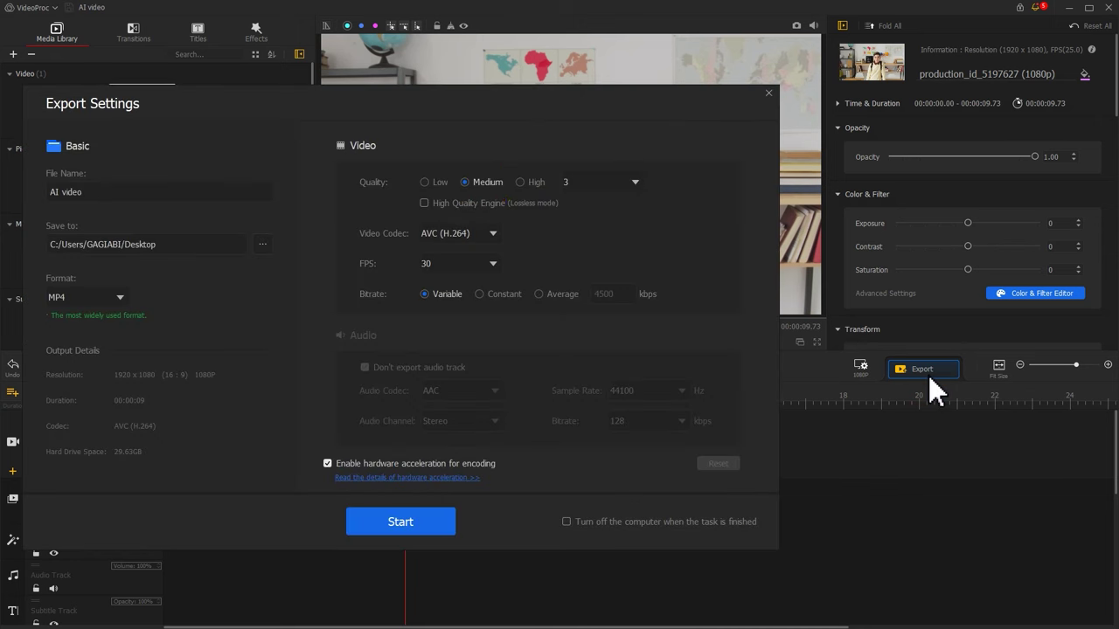
{"action": "left_click", "coordinate": [426, 525]}
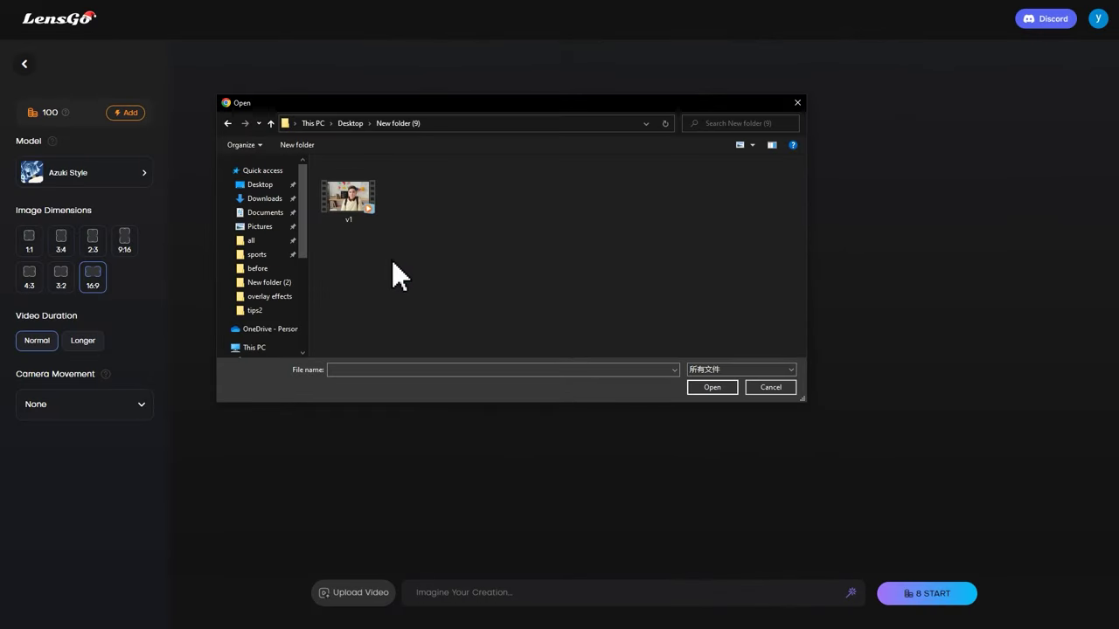
Upload the trimmed v1 clip and generate an Azuki Style remix from a featured anime prompt
{"action": "left_click", "coordinate": [358, 208]}
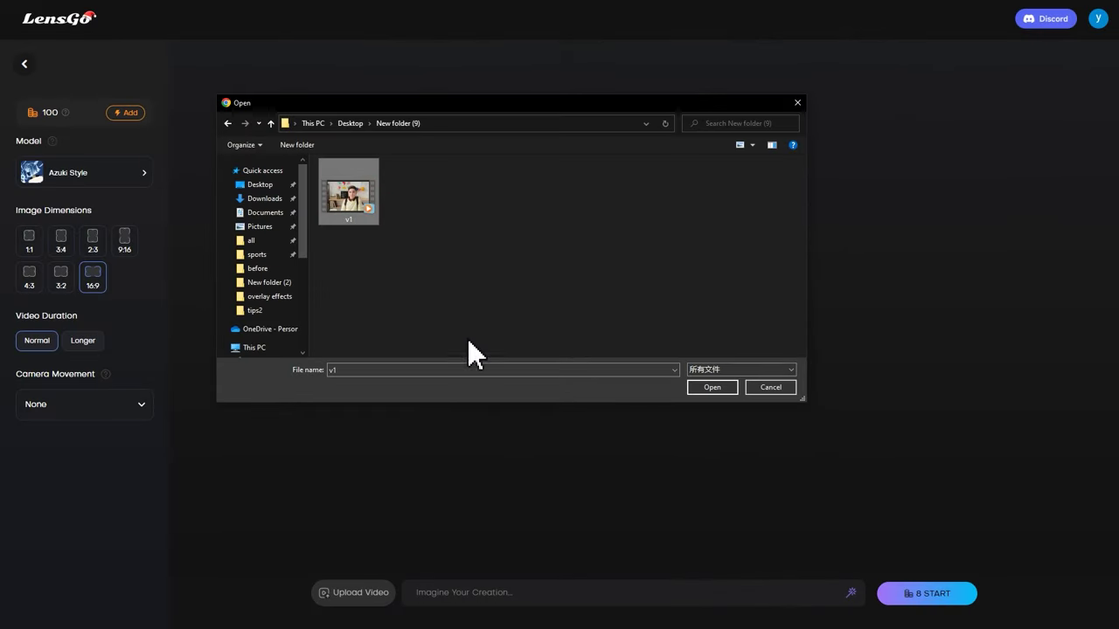
{"action": "left_click", "coordinate": [689, 390]}
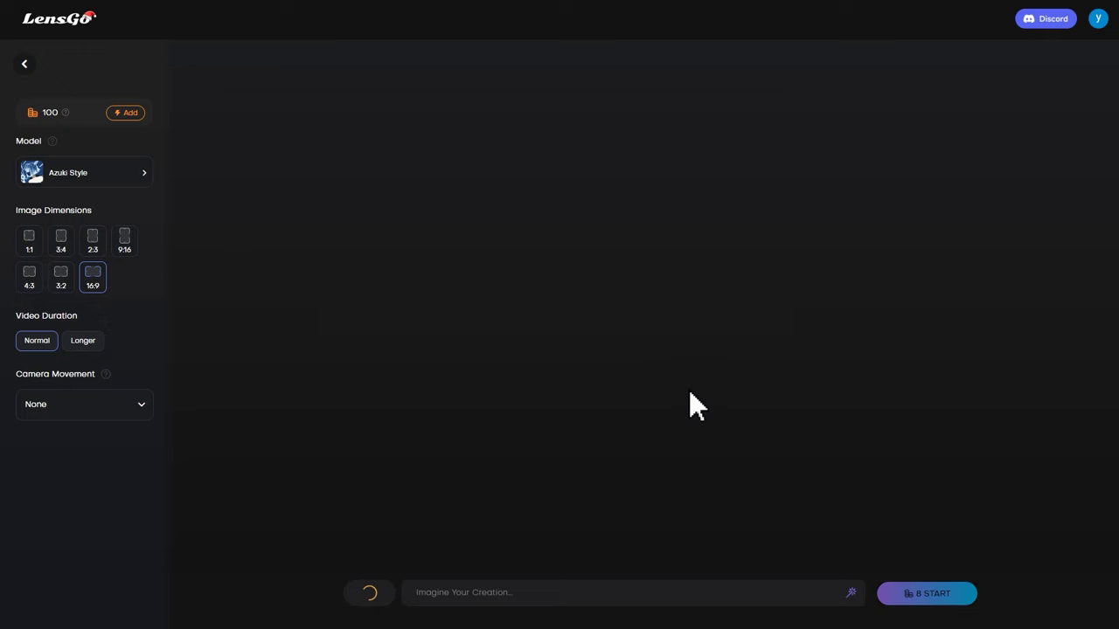
{"action": "left_click", "coordinate": [851, 593]}
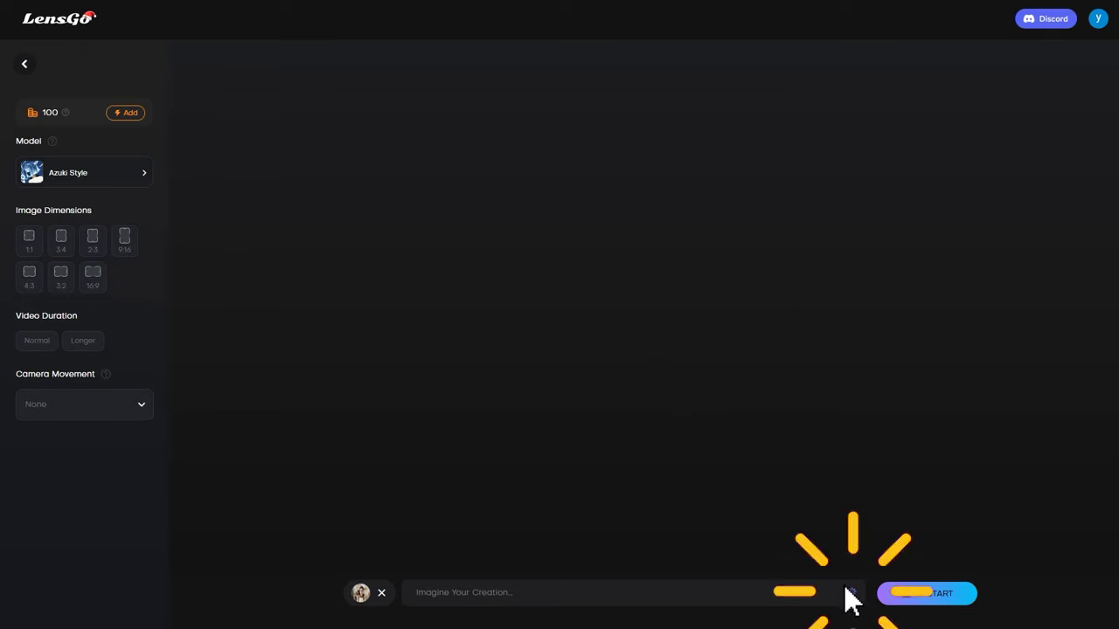
{"action": "left_click_drag", "start_coordinate": [866, 438], "coordinate": [861, 574]}
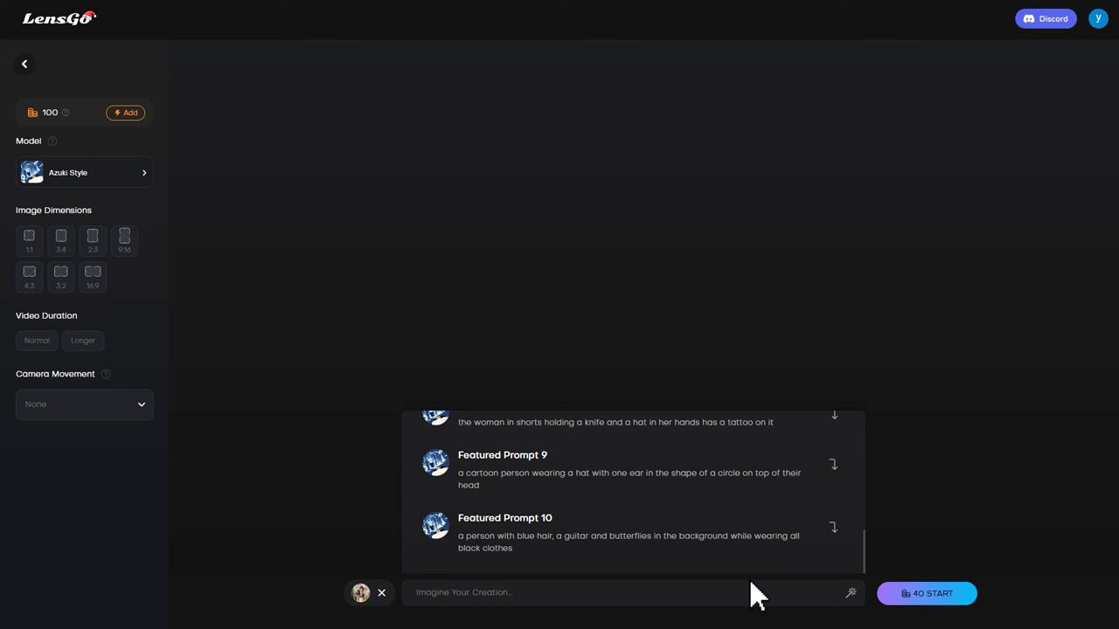
{"action": "left_click", "coordinate": [607, 559]}
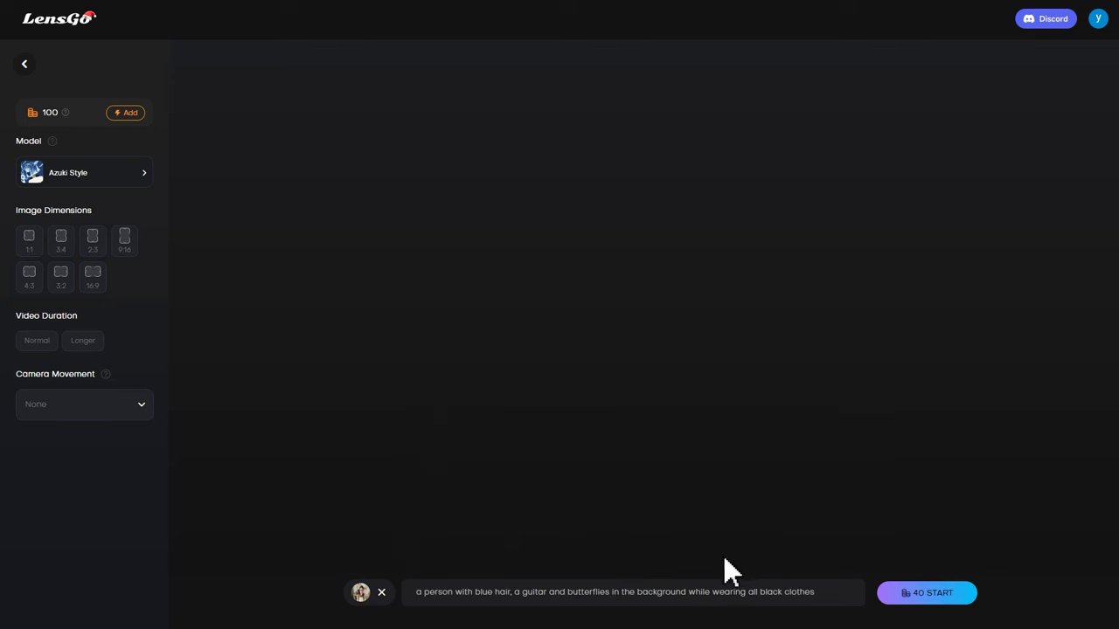
{"action": "left_click", "coordinate": [920, 593]}
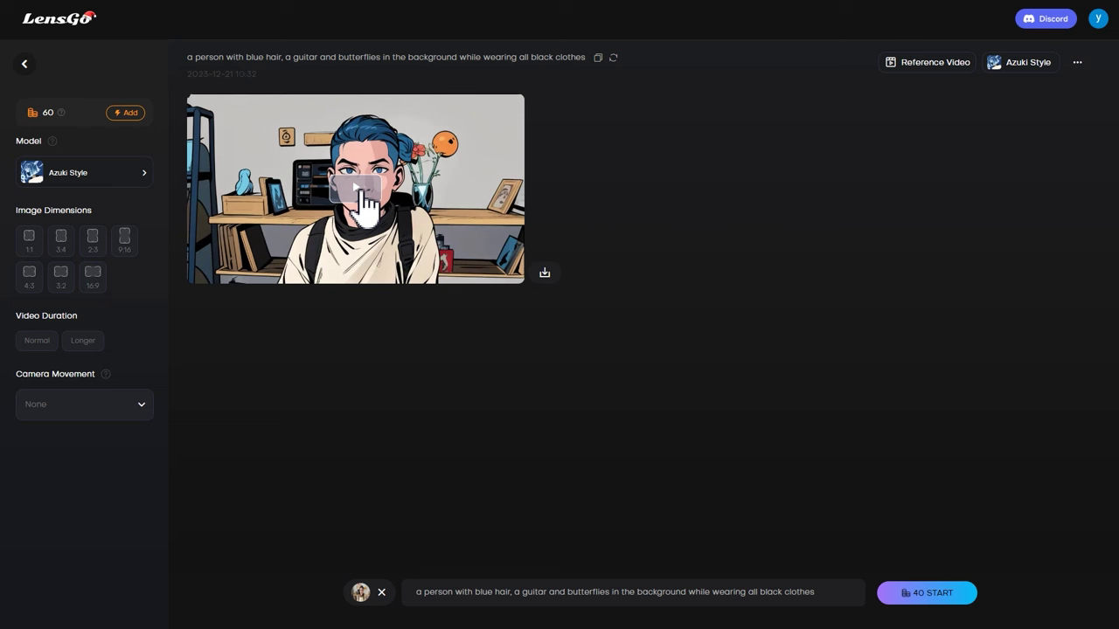
Preview the blue-haired Azuki Style result, pause it, and download the clip
{"action": "left_click", "coordinate": [358, 188]}
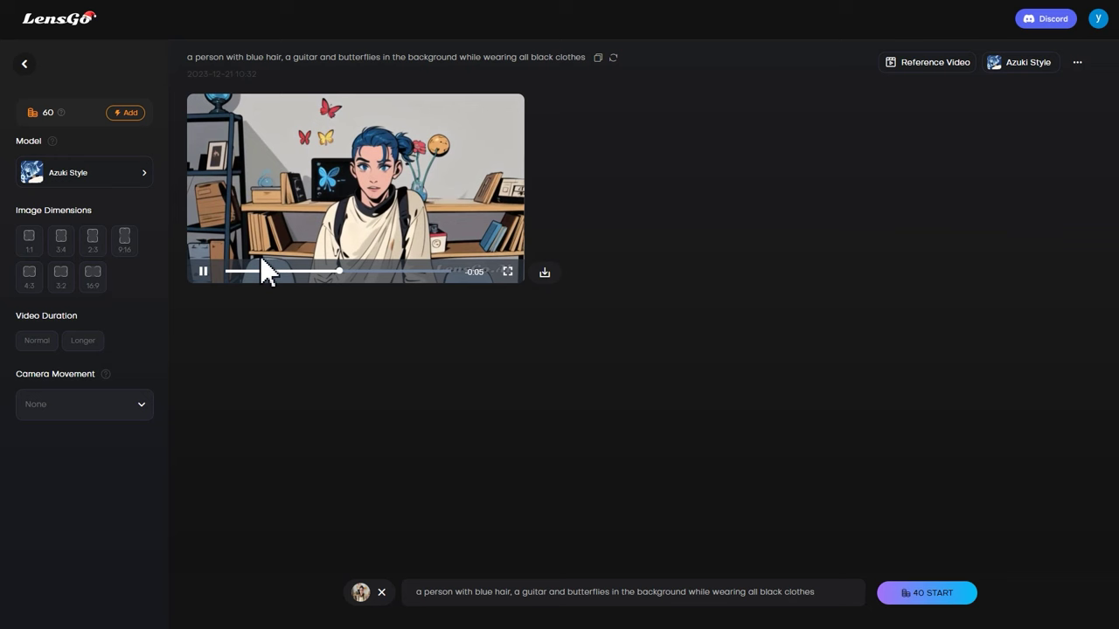
{"action": "left_click", "coordinate": [204, 272]}
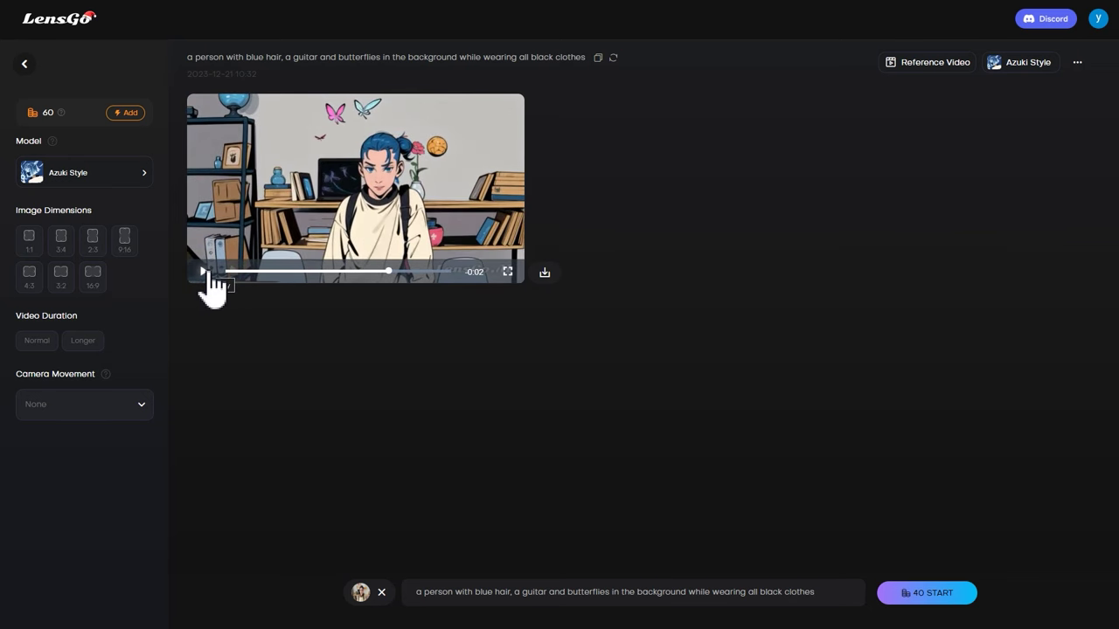
{"action": "left_click", "coordinate": [543, 272]}
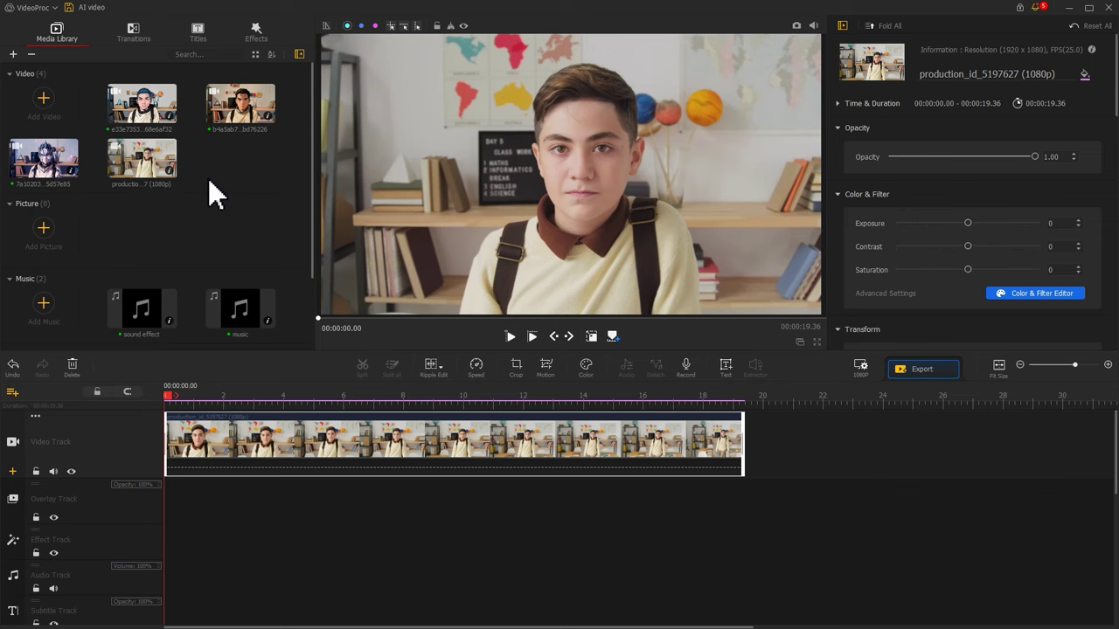
Append the dark-haired, blue-haired and mecha anime clips after the boy clip
{"action": "left_click_drag", "start_coordinate": [236, 109], "coordinate": [798, 438]}
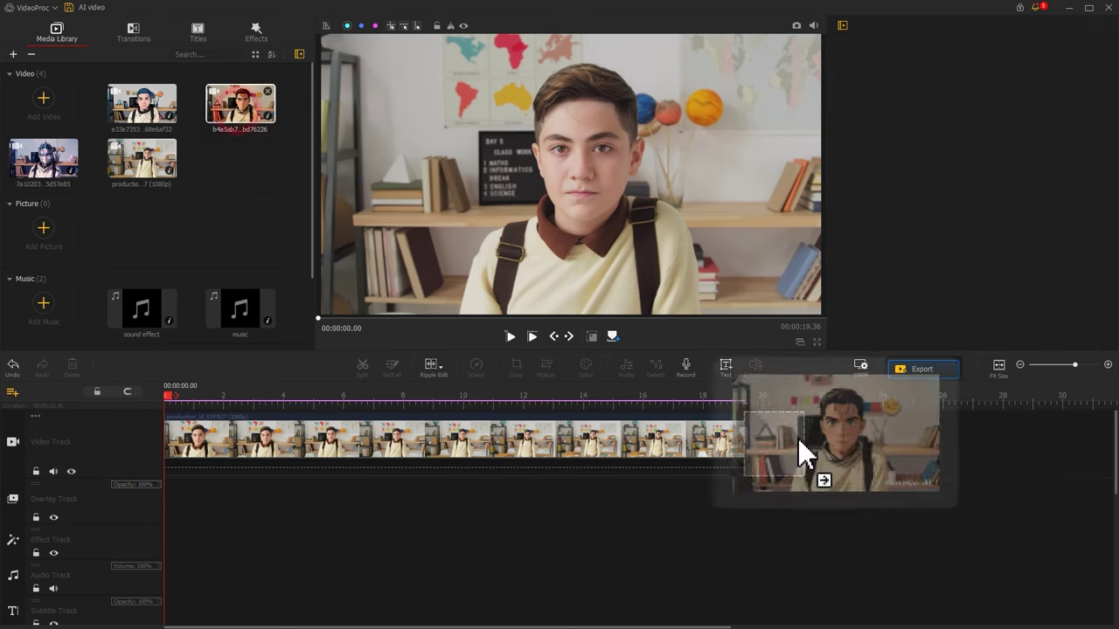
{"action": "left_click_drag", "start_coordinate": [144, 114], "coordinate": [863, 451]}
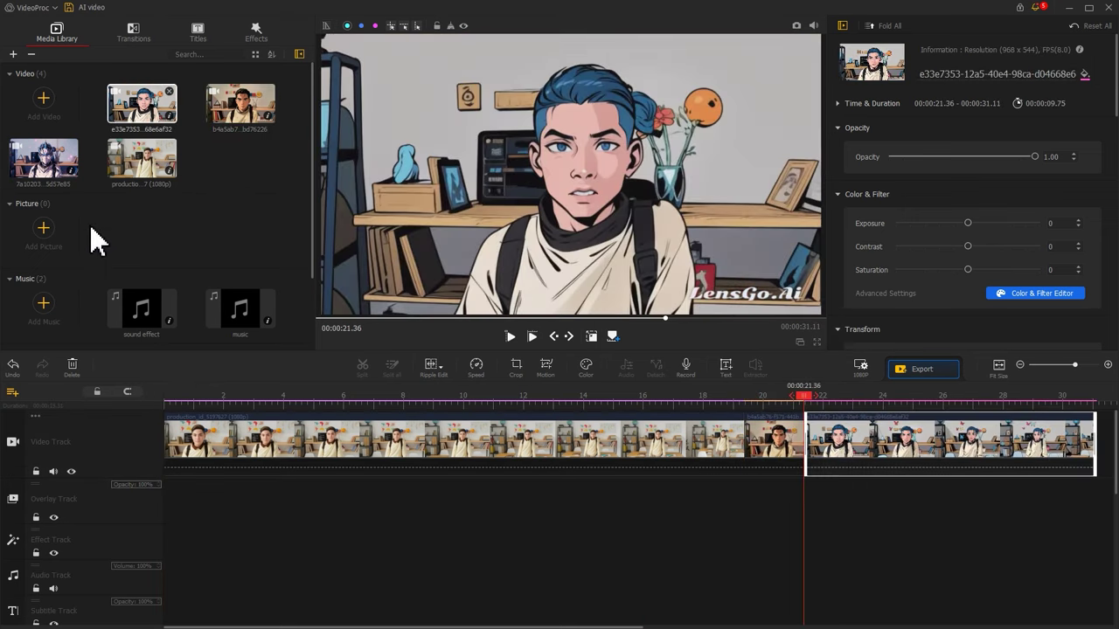
{"action": "left_click_drag", "start_coordinate": [43, 157], "coordinate": [1088, 426]}
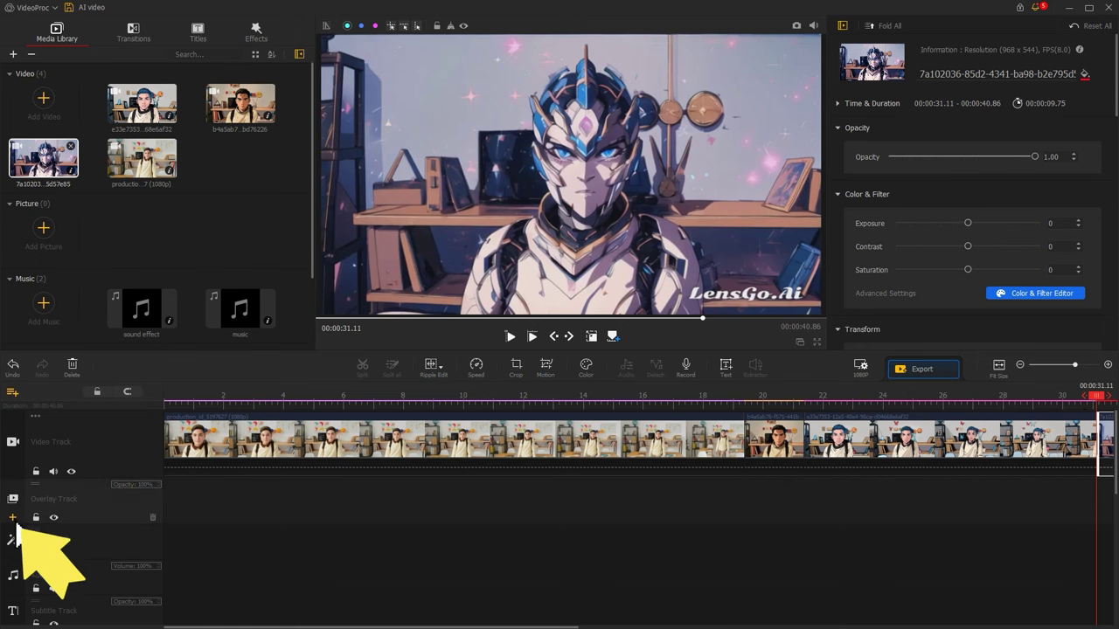
{"action": "scroll", "coordinate": [26, 577], "scroll_direction": "down", "scroll_amount": 2}
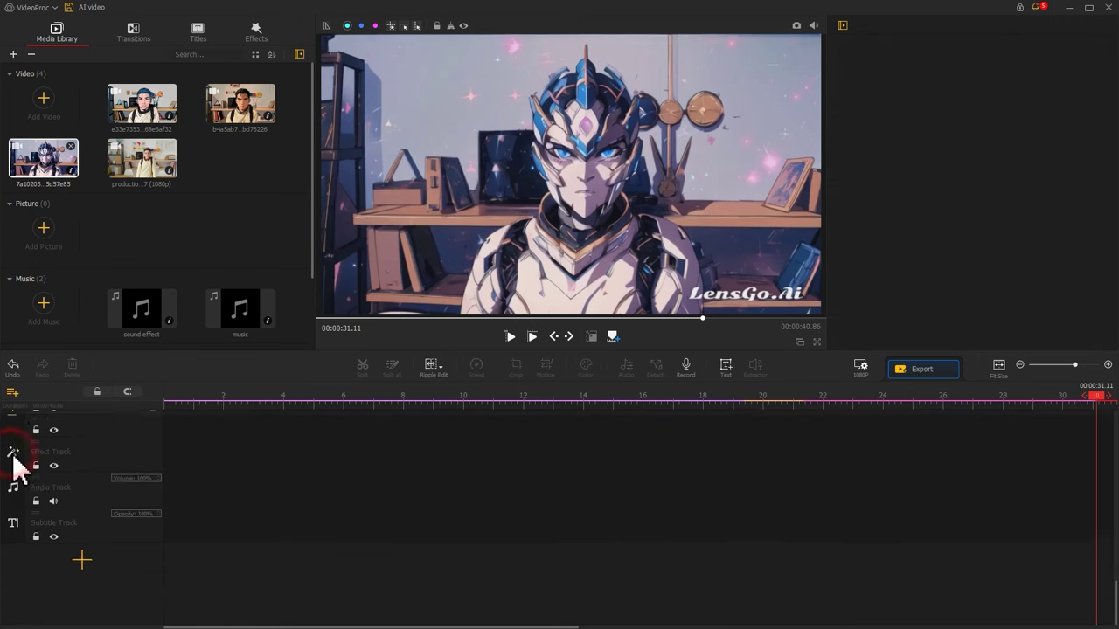
{"action": "scroll", "coordinate": [92, 490], "scroll_direction": "up", "scroll_amount": 1}
{"action": "scroll", "coordinate": [99, 493], "scroll_direction": "up", "scroll_amount": 1}
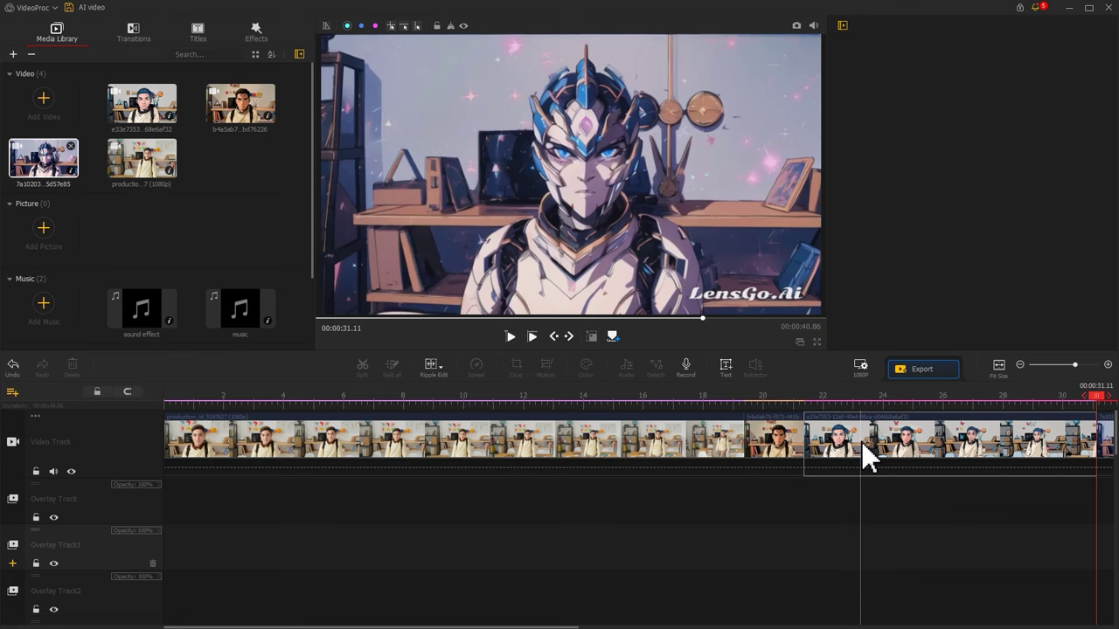
Move the three anime clips onto separate overlay tracks starting near the beginning
{"action": "left_click_drag", "start_coordinate": [862, 441], "coordinate": [219, 549]}
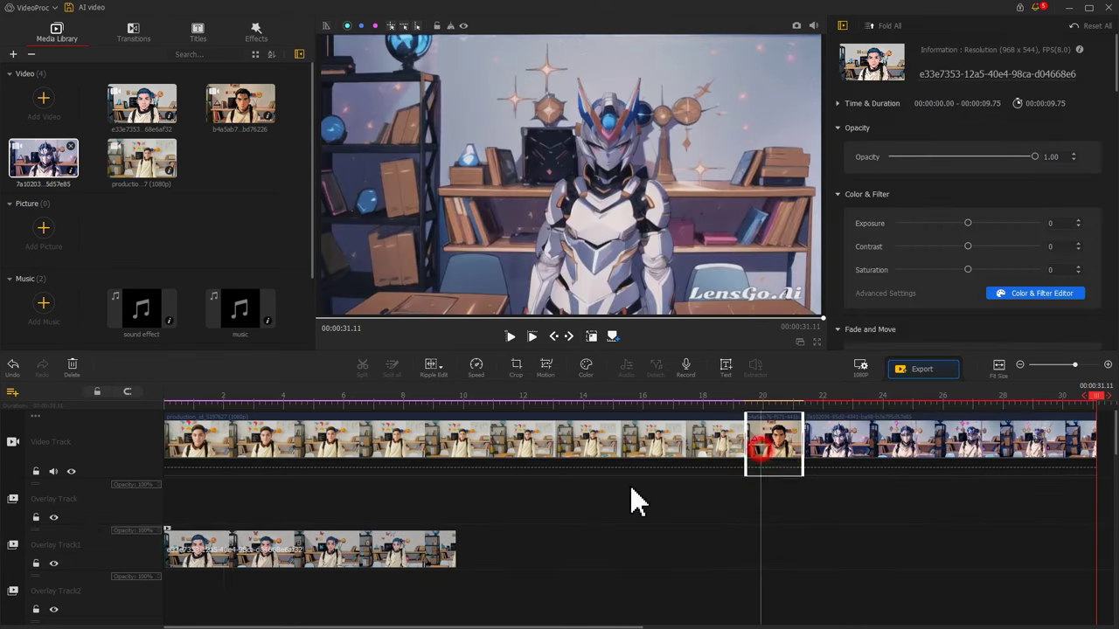
{"action": "left_click_drag", "start_coordinate": [757, 445], "coordinate": [177, 505]}
{"action": "left_click_drag", "start_coordinate": [813, 437], "coordinate": [758, 500]}
{"action": "left_click_drag", "start_coordinate": [341, 597], "coordinate": [200, 600]}
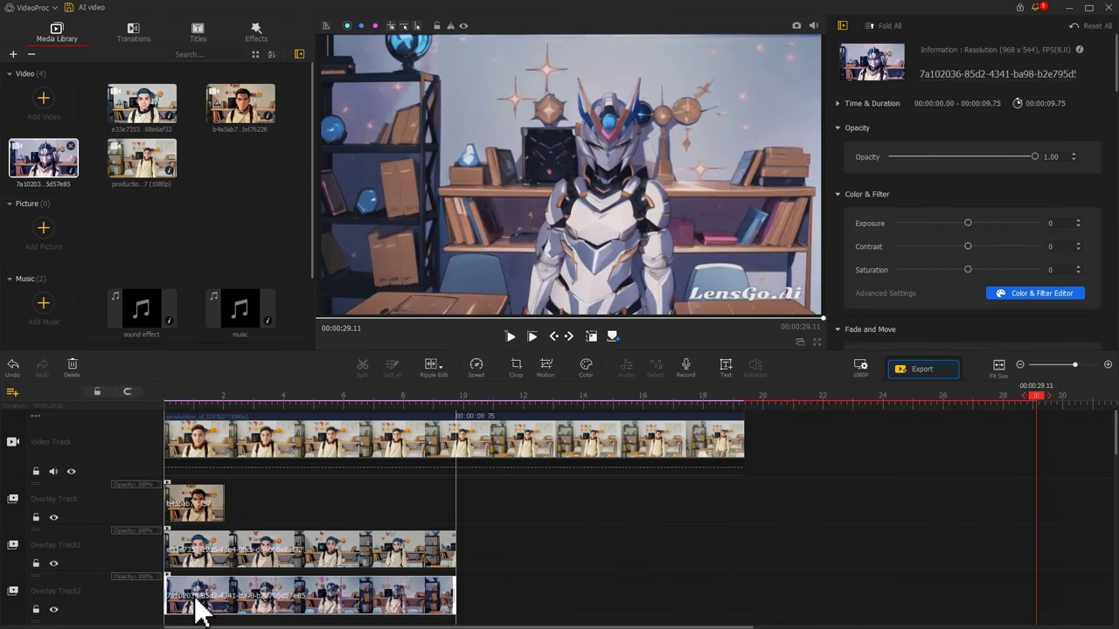
Split the dark-haired overlay clip at about one second and delete its left piece
{"action": "left_click", "coordinate": [192, 426]}
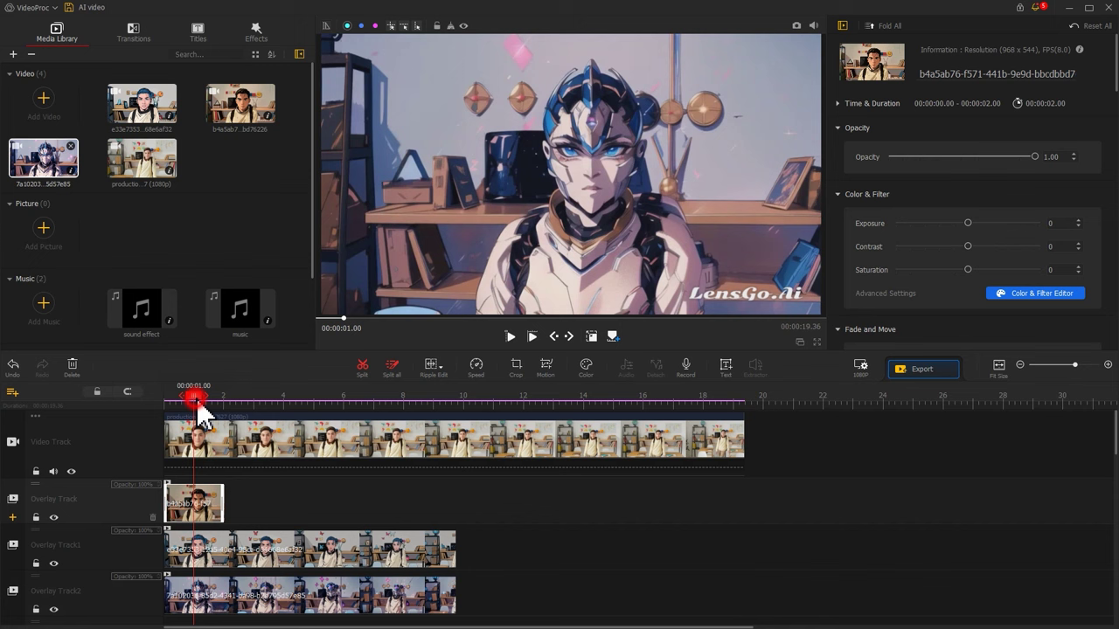
{"action": "left_click_drag", "start_coordinate": [195, 398], "coordinate": [199, 405]}
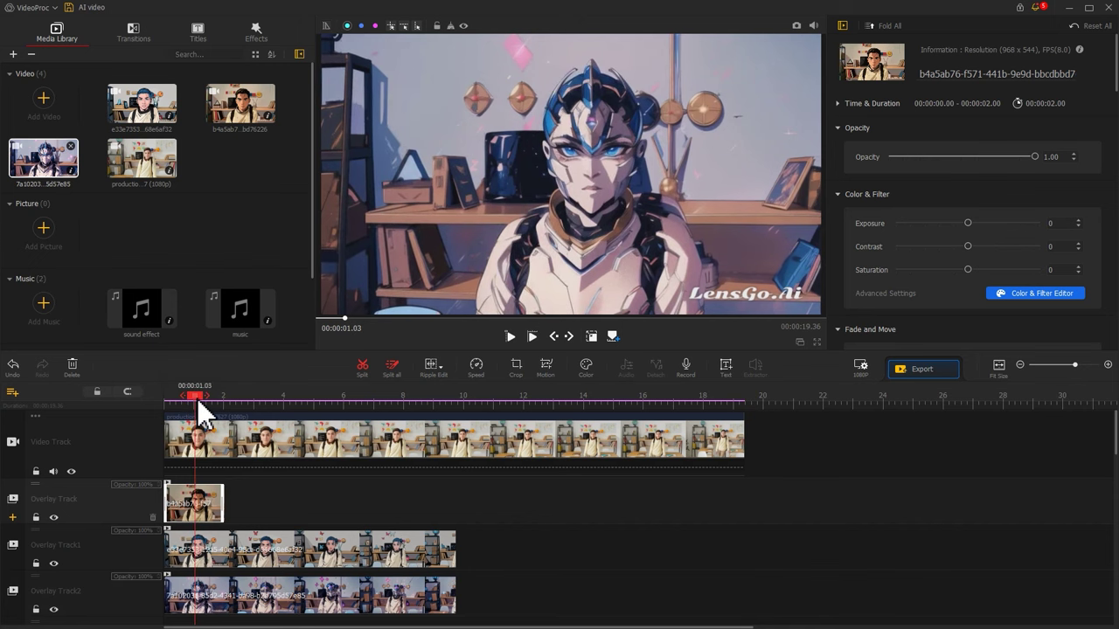
{"action": "left_click", "coordinate": [357, 372]}
{"action": "left_click", "coordinate": [194, 500]}
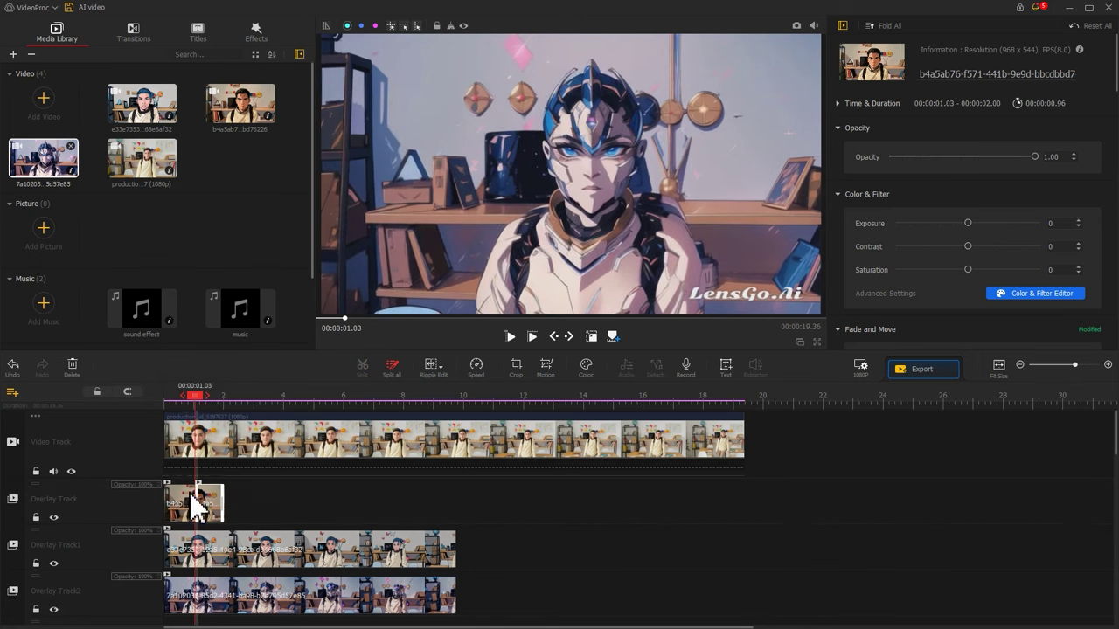
{"action": "key", "text": "Delete"}
Trim the blue-haired clip to about 2–7.6 s, align the mecha clip after it
{"action": "left_click_drag", "start_coordinate": [168, 546], "coordinate": [224, 546]}
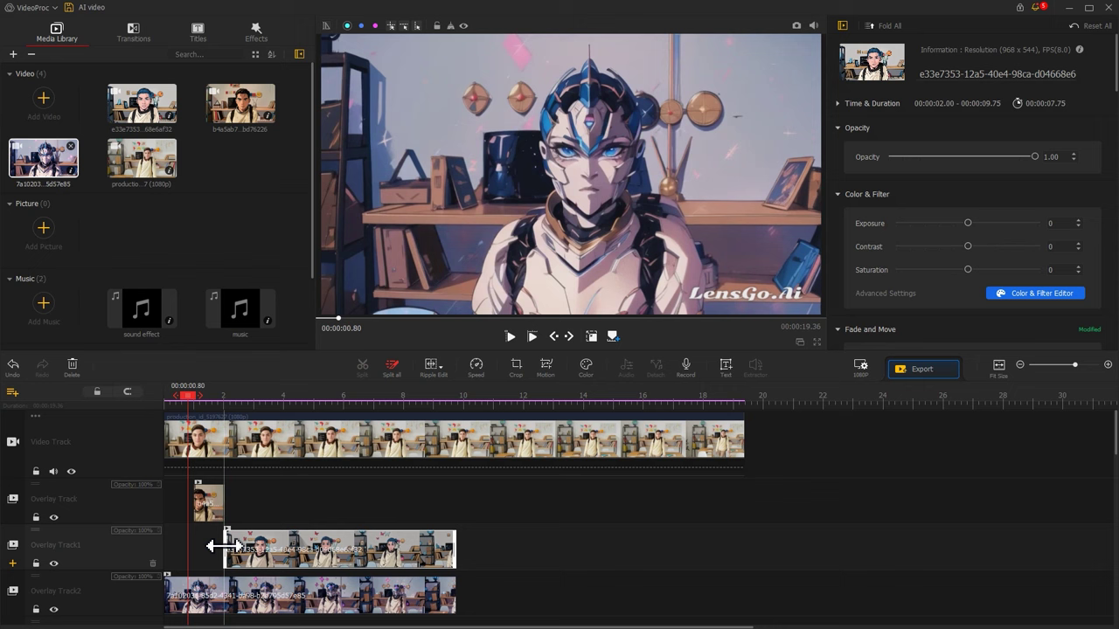
{"action": "left_click_drag", "start_coordinate": [314, 393], "coordinate": [370, 395]}
{"action": "key", "text": "ctrl+b"}
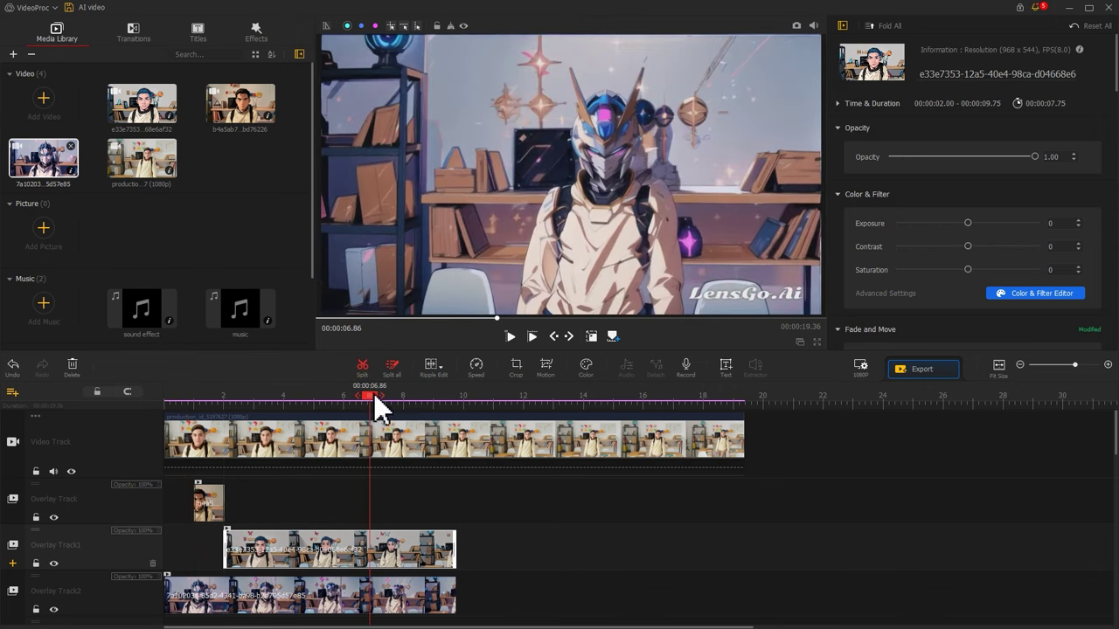
{"action": "left_click", "coordinate": [391, 550]}
{"action": "key", "text": "Delete"}
{"action": "left_click_drag", "start_coordinate": [178, 600], "coordinate": [370, 600]}
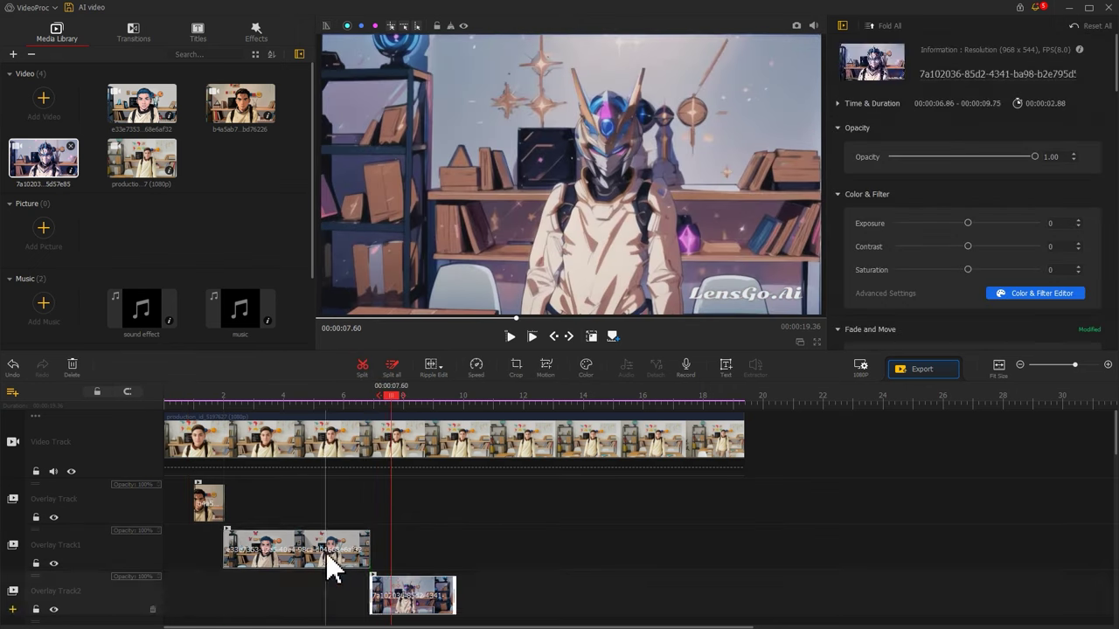
{"action": "left_click_drag", "start_coordinate": [326, 552], "coordinate": [326, 505]}
{"action": "mouse_move", "coordinate": [404, 599]}
{"action": "left_mouse_down"}
{"action": "mouse_move", "coordinate": [410, 454]}
{"action": "mouse_move", "coordinate": [400, 417]}
{"action": "mouse_move", "coordinate": [464, 408]}
{"action": "mouse_move", "coordinate": [457, 447]}
{"action": "left_mouse_up"}
Cut the boy clip at about one second and splice the anime pieces into the main track
{"action": "left_click", "coordinate": [195, 400]}
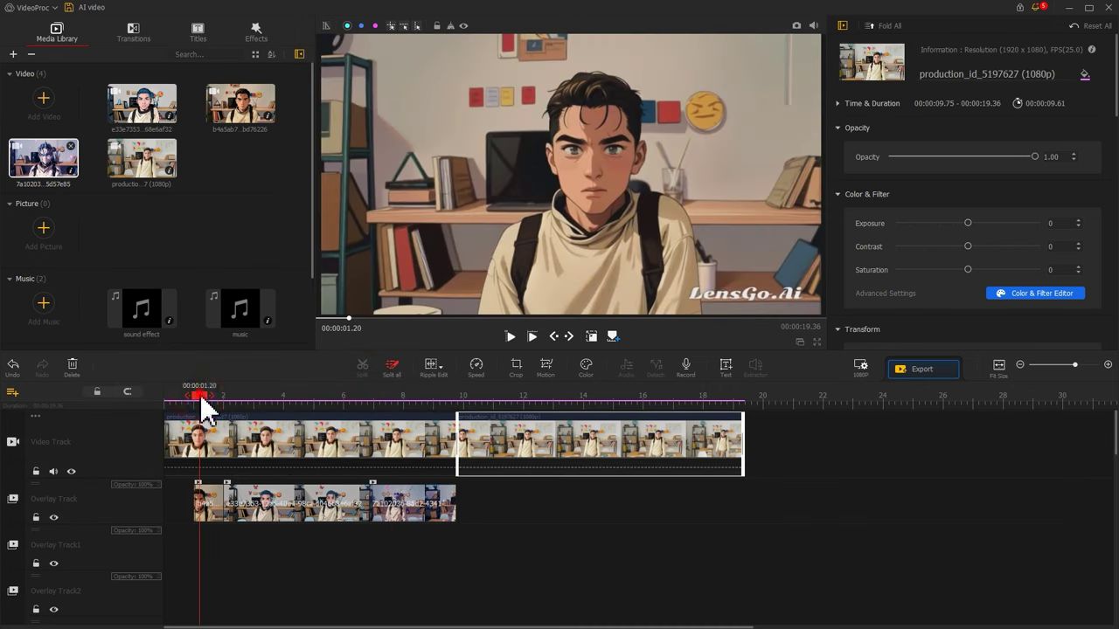
{"action": "left_click", "coordinate": [196, 419]}
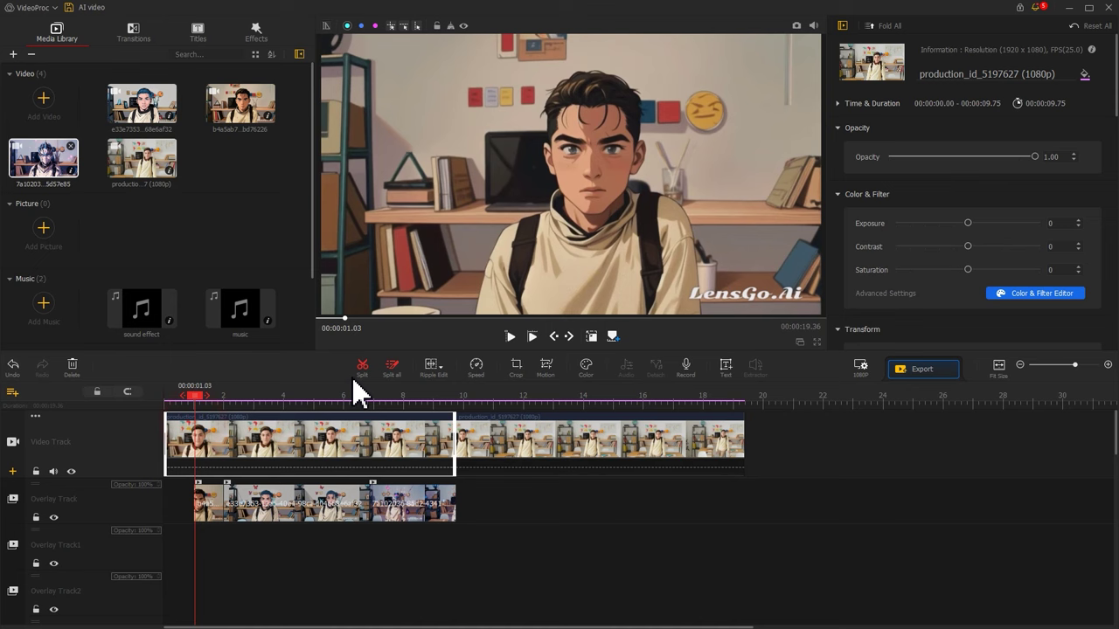
{"action": "left_click", "coordinate": [362, 367]}
{"action": "left_click", "coordinate": [280, 433]}
{"action": "key", "text": "Delete"}
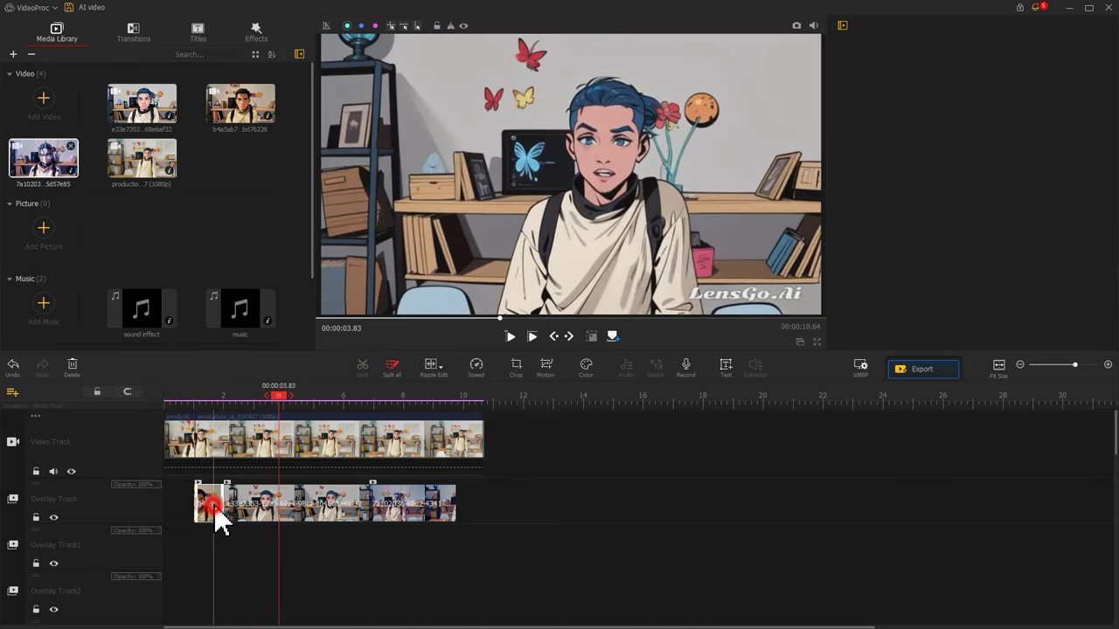
{"action": "mouse_move", "coordinate": [214, 506]}
{"action": "left_mouse_down"}
{"action": "mouse_move", "coordinate": [216, 450]}
{"action": "mouse_move", "coordinate": [262, 456]}
{"action": "left_mouse_up"}
{"action": "left_click_drag", "start_coordinate": [385, 501], "coordinate": [403, 448]}
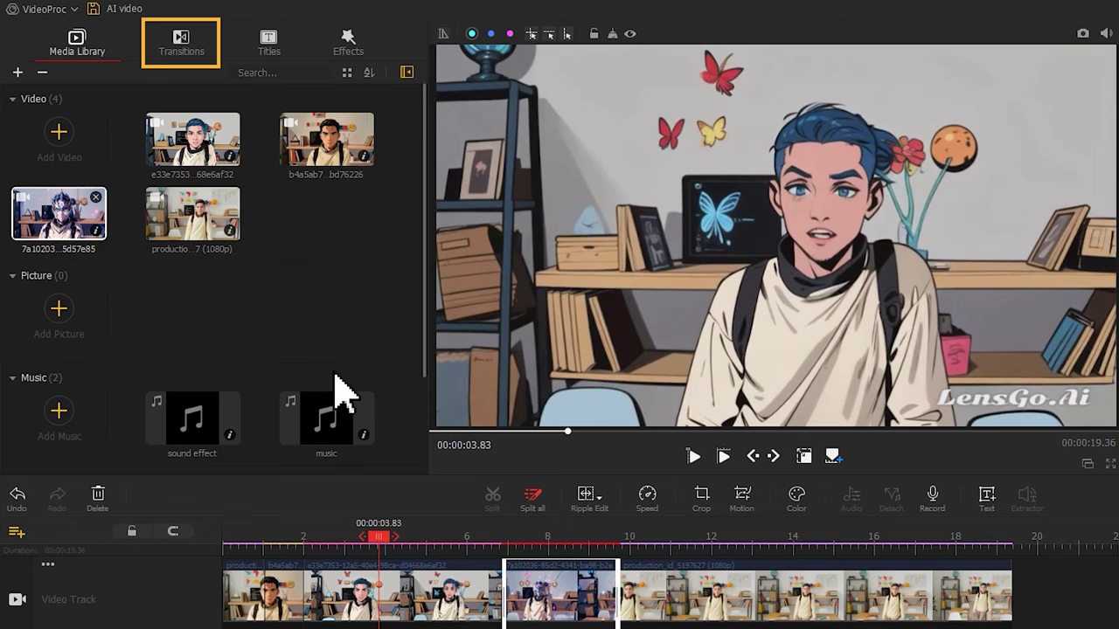
Place Fade on the first two clip boundaries and Dreamy before the boy clip resumes
{"action": "left_click", "coordinate": [184, 52]}
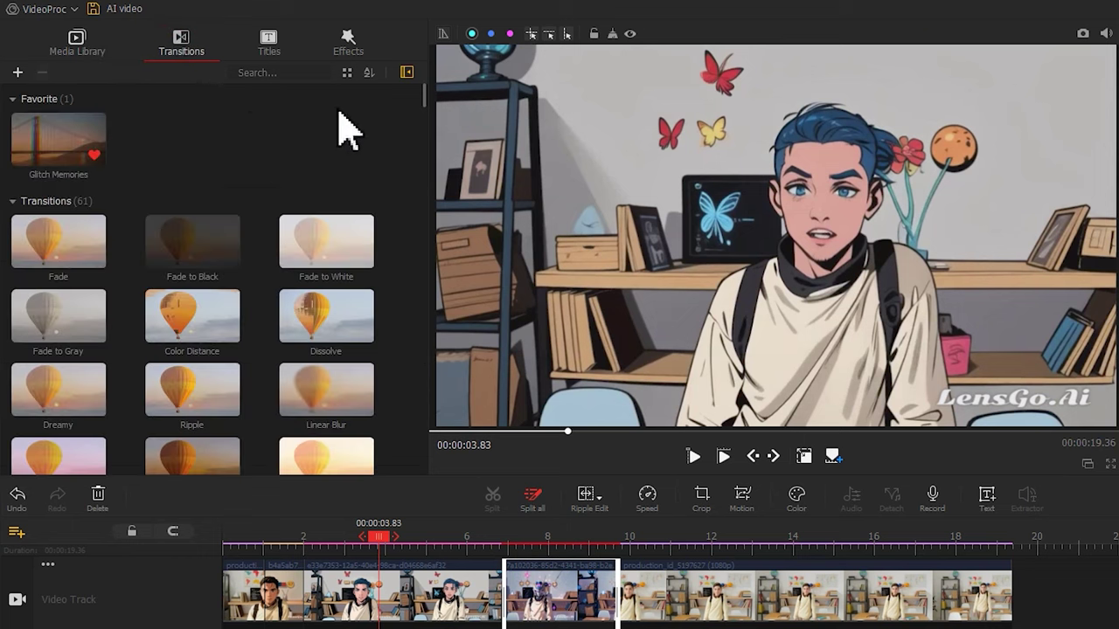
{"action": "mouse_move", "coordinate": [425, 113]}
{"action": "left_mouse_down"}
{"action": "mouse_move", "coordinate": [390, 405]}
{"action": "mouse_move", "coordinate": [404, 125]}
{"action": "left_mouse_up"}
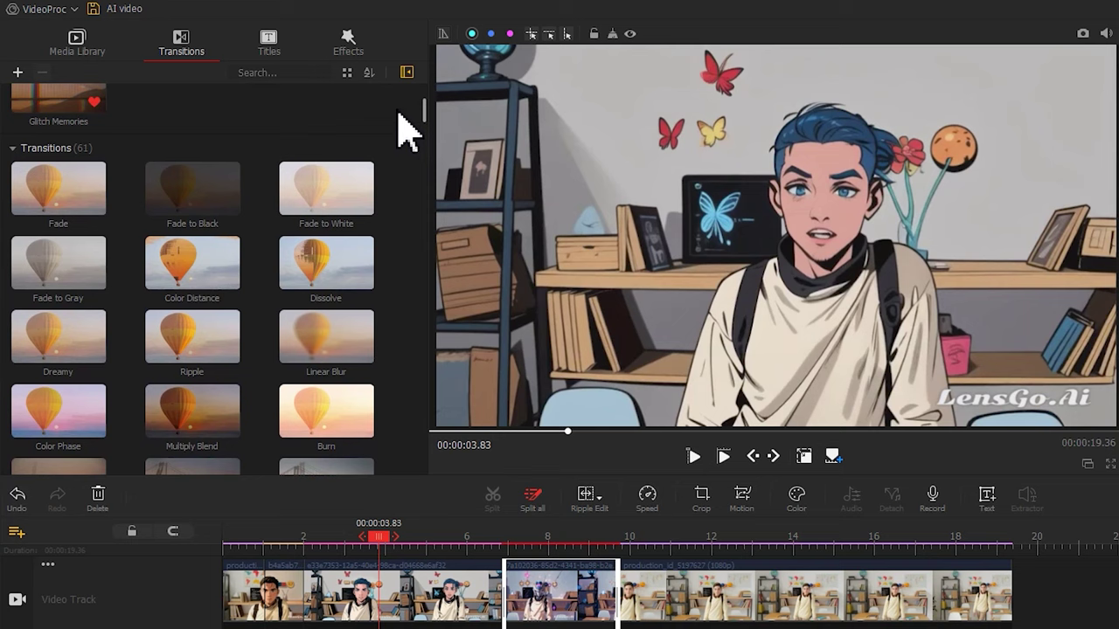
{"action": "left_click_drag", "start_coordinate": [83, 229], "coordinate": [220, 453]}
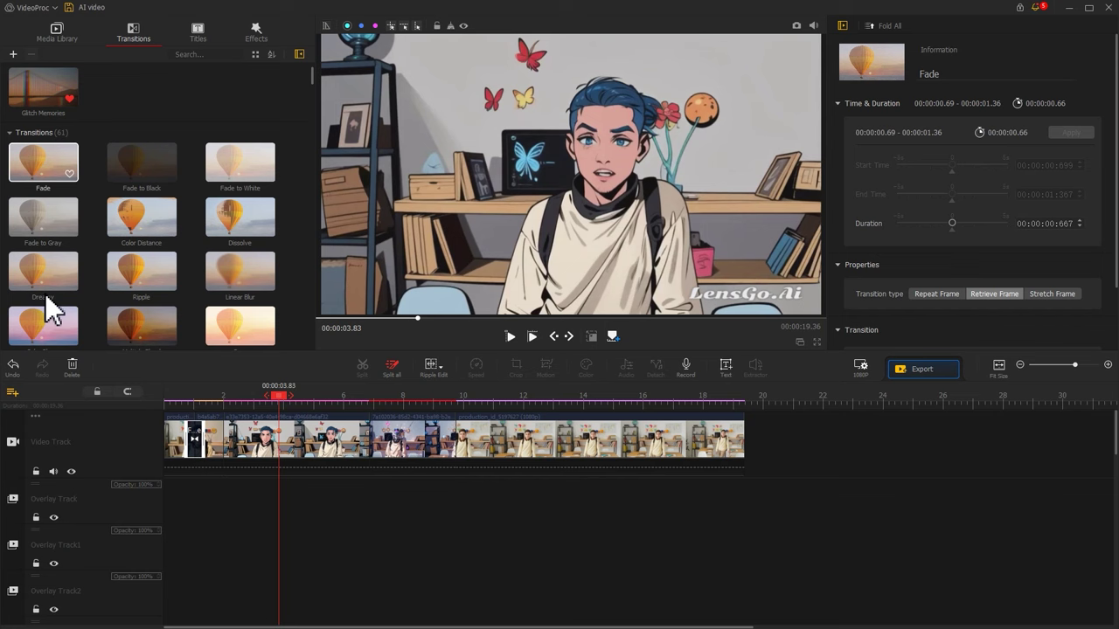
{"action": "left_click_drag", "start_coordinate": [43, 164], "coordinate": [234, 434]}
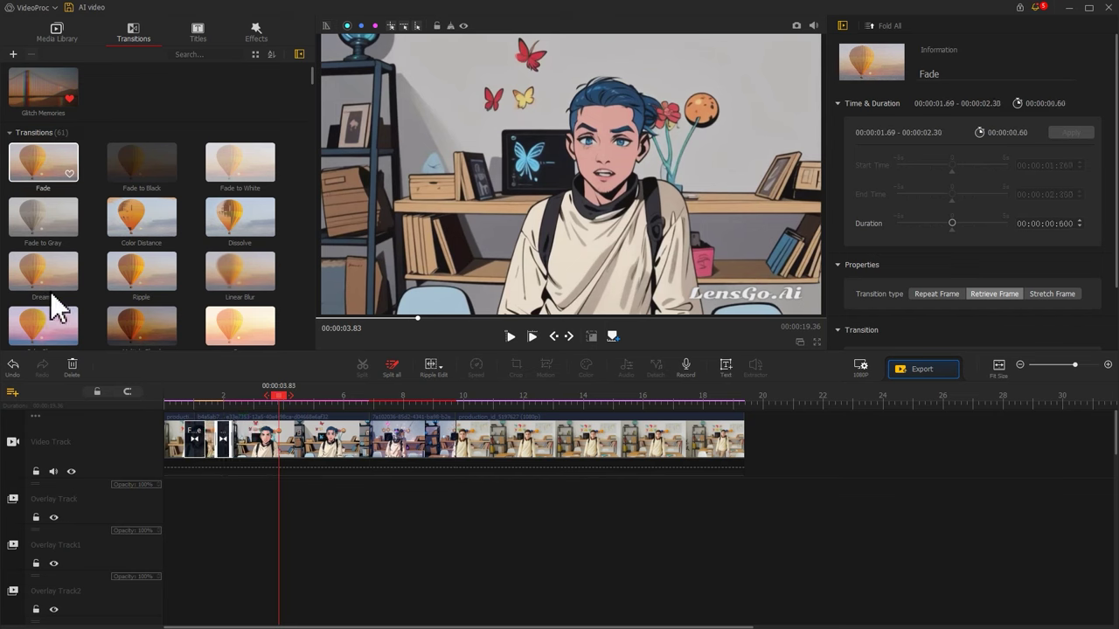
{"action": "mouse_move", "coordinate": [50, 285]}
{"action": "left_mouse_down"}
{"action": "mouse_move", "coordinate": [419, 415]}
{"action": "mouse_move", "coordinate": [414, 442]}
{"action": "mouse_move", "coordinate": [437, 438]}
{"action": "left_mouse_up"}
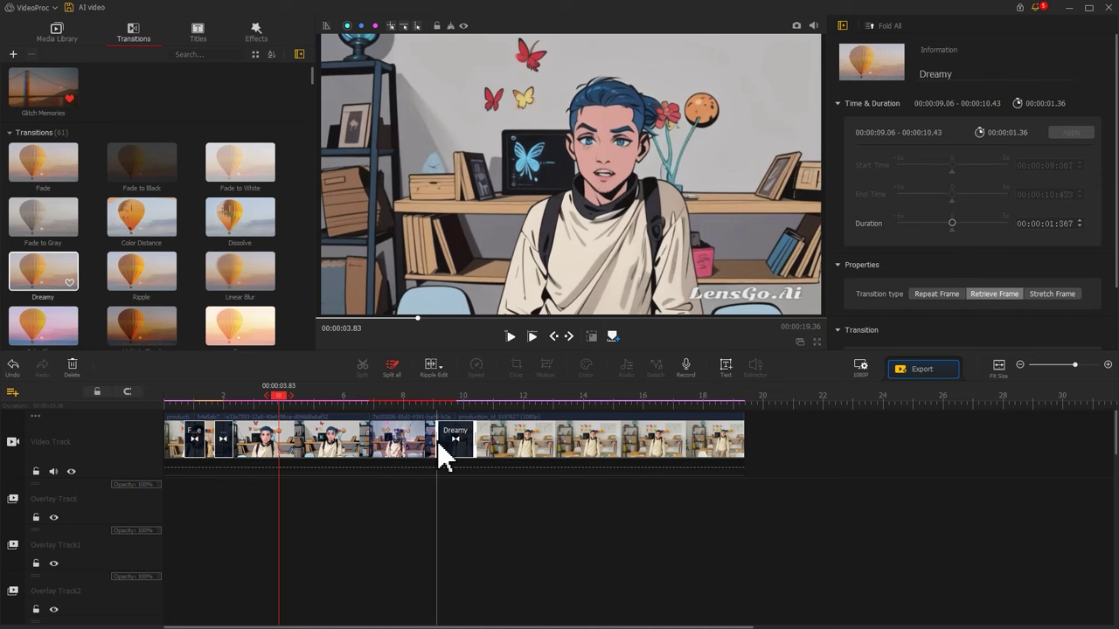
Apply the B&W filter to the anime clip near five seconds with lowered Exposure and Blacks
{"action": "left_click", "coordinate": [295, 449]}
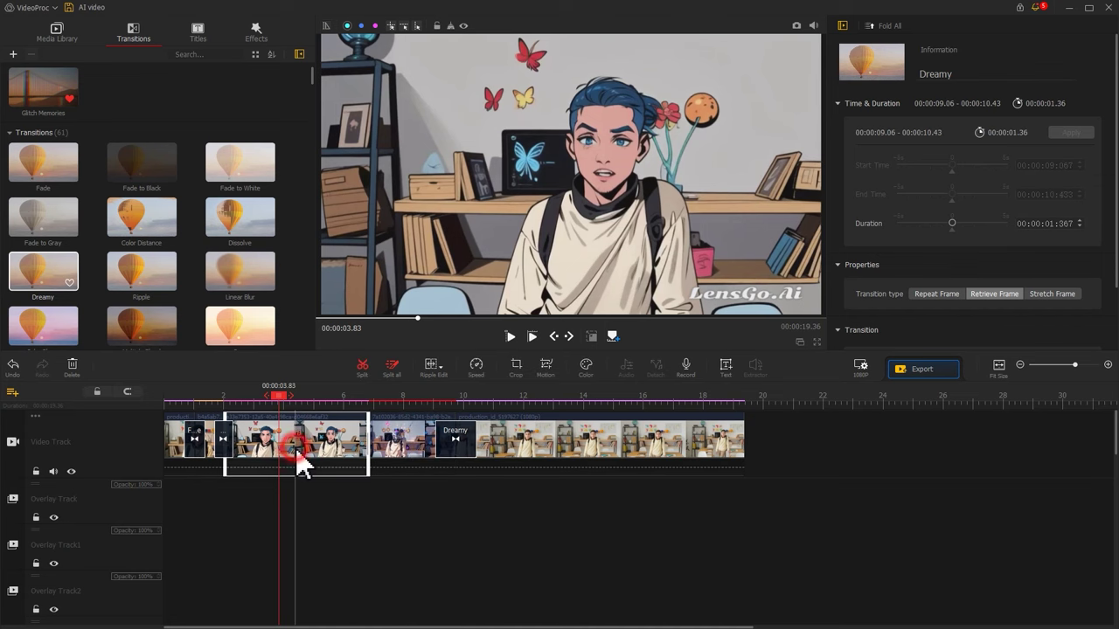
{"action": "left_click_drag", "start_coordinate": [296, 401], "coordinate": [320, 399]}
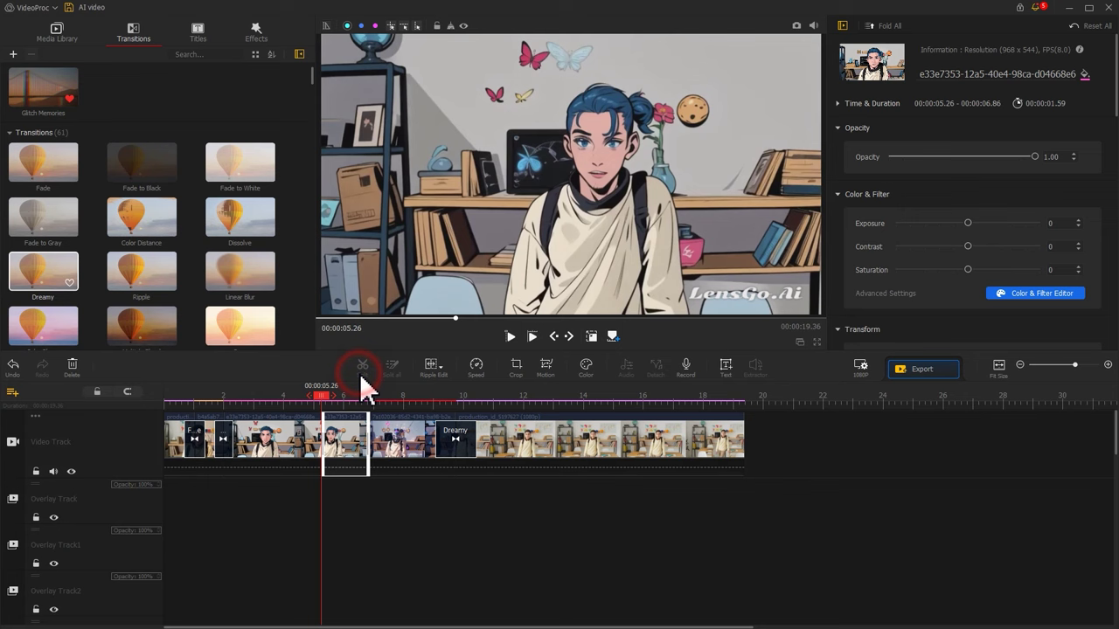
{"action": "left_click", "coordinate": [346, 430]}
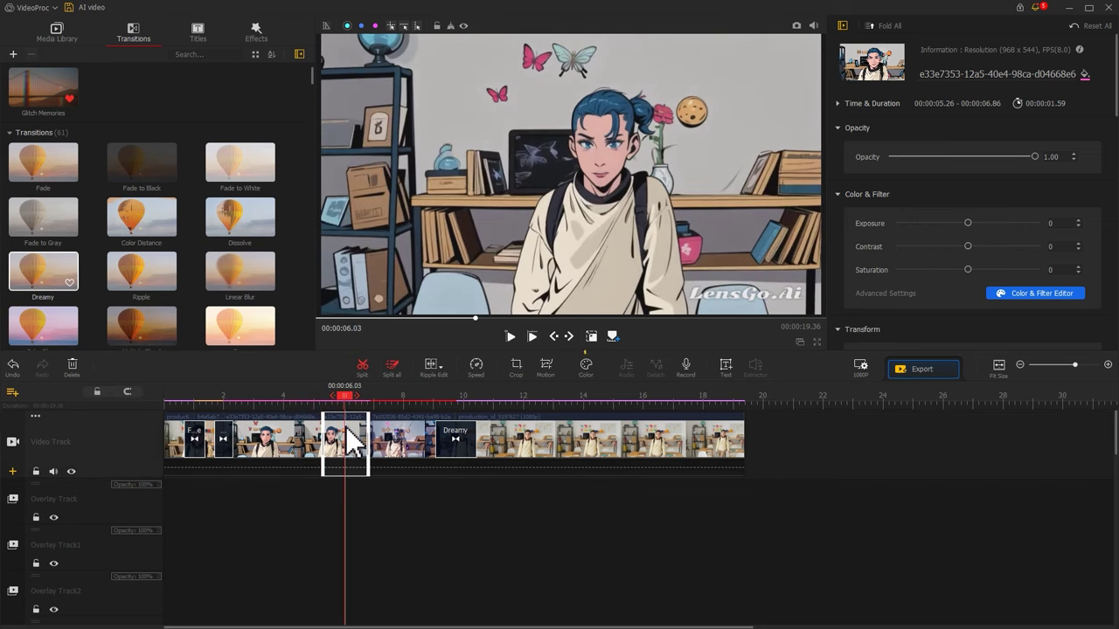
{"action": "left_click", "coordinate": [585, 374]}
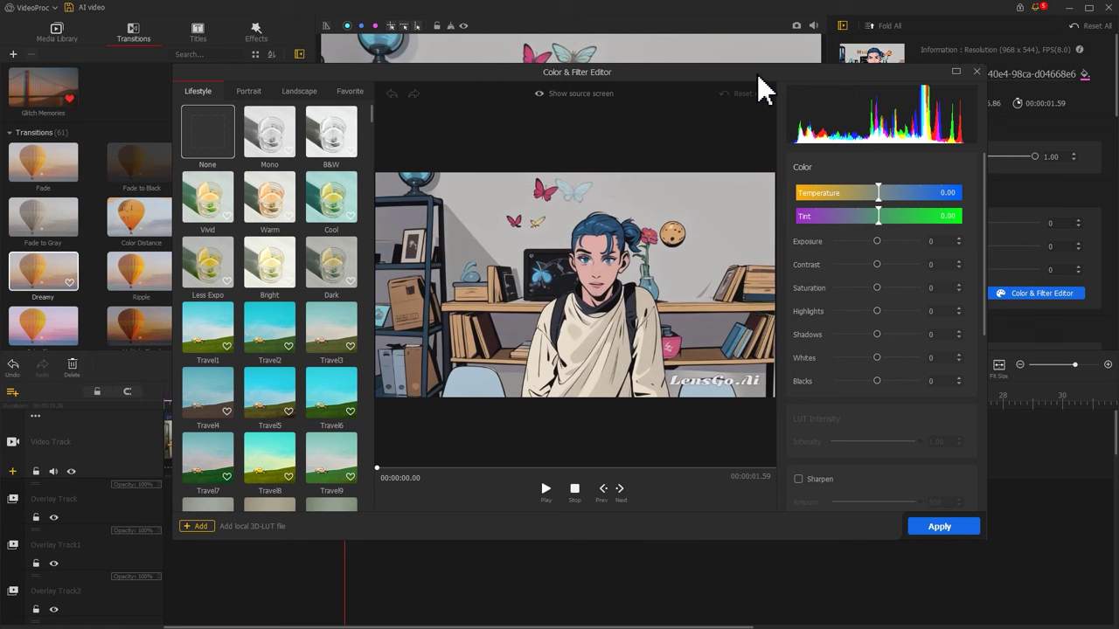
{"action": "left_click", "coordinate": [348, 142]}
{"action": "mouse_move", "coordinate": [877, 241]}
{"action": "left_mouse_down"}
{"action": "mouse_move", "coordinate": [867, 241]}
{"action": "mouse_move", "coordinate": [855, 288]}
{"action": "mouse_move", "coordinate": [872, 311]}
{"action": "left_mouse_up"}
{"action": "left_click_drag", "start_coordinate": [876, 381], "coordinate": [858, 382]}
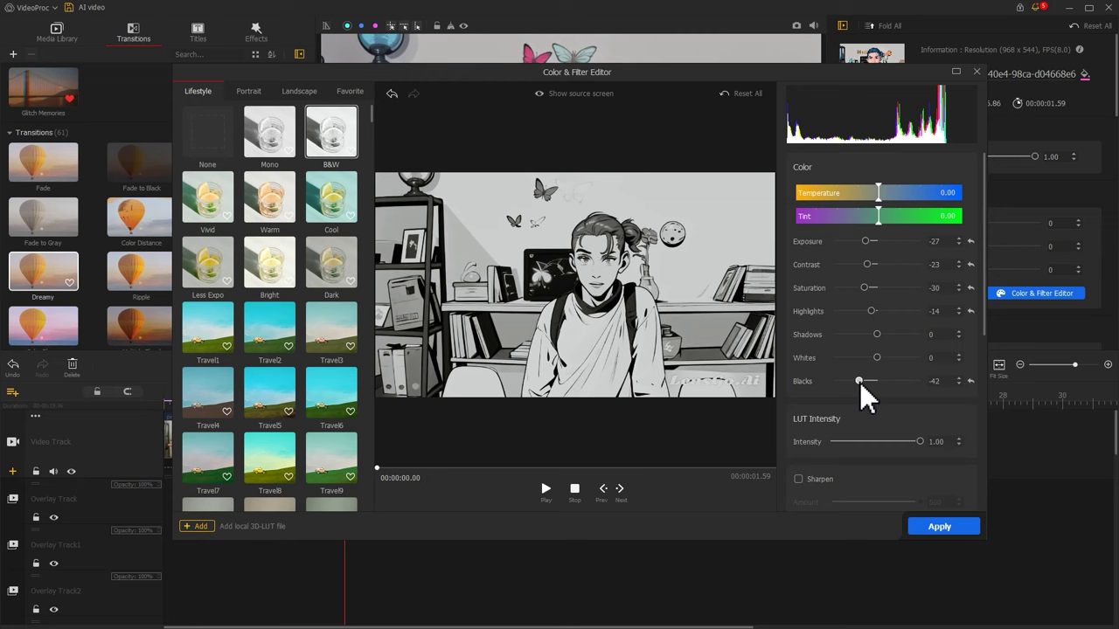
{"action": "left_click", "coordinate": [932, 526]}
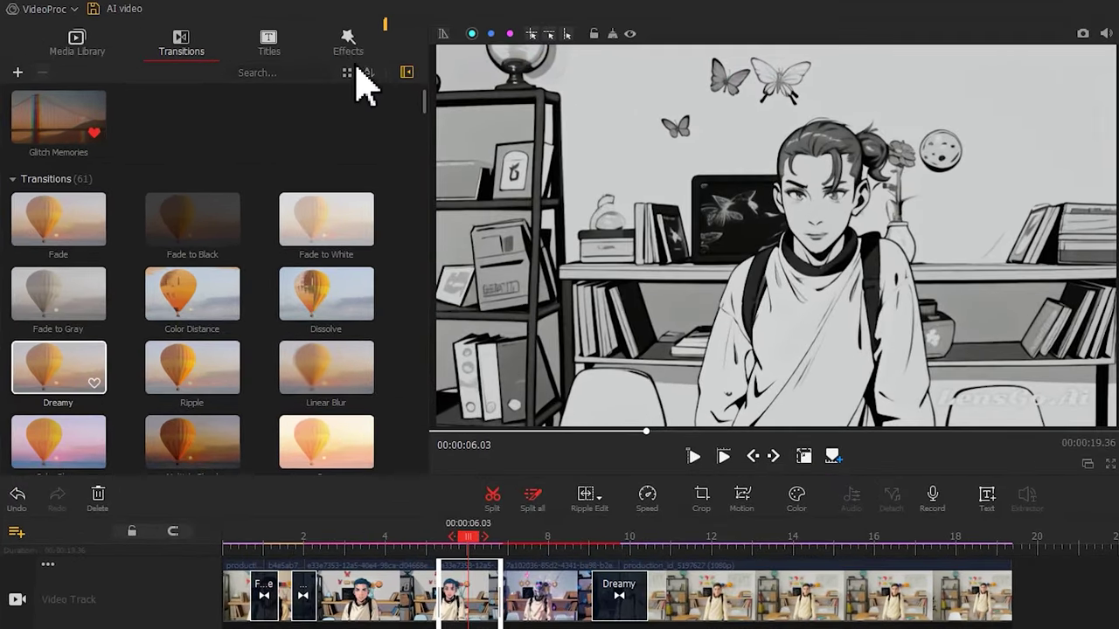
Add a Color Glitch effect starting at 4.90 s, trimmed to 0.70 seconds
{"action": "left_click", "coordinate": [259, 36]}
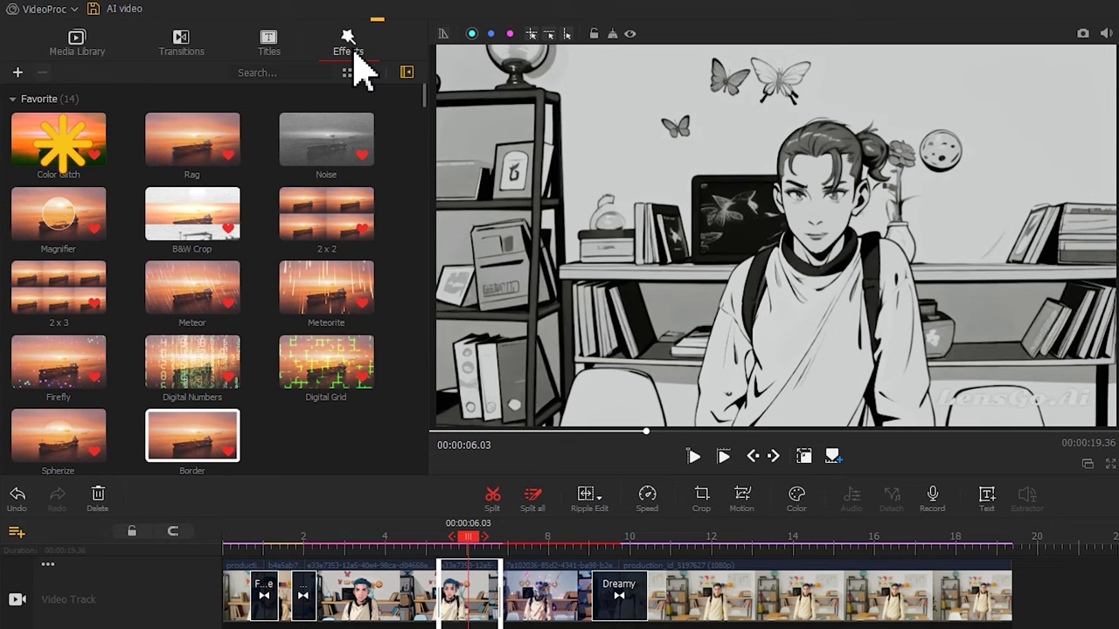
{"action": "left_click_drag", "start_coordinate": [58, 140], "coordinate": [315, 577]}
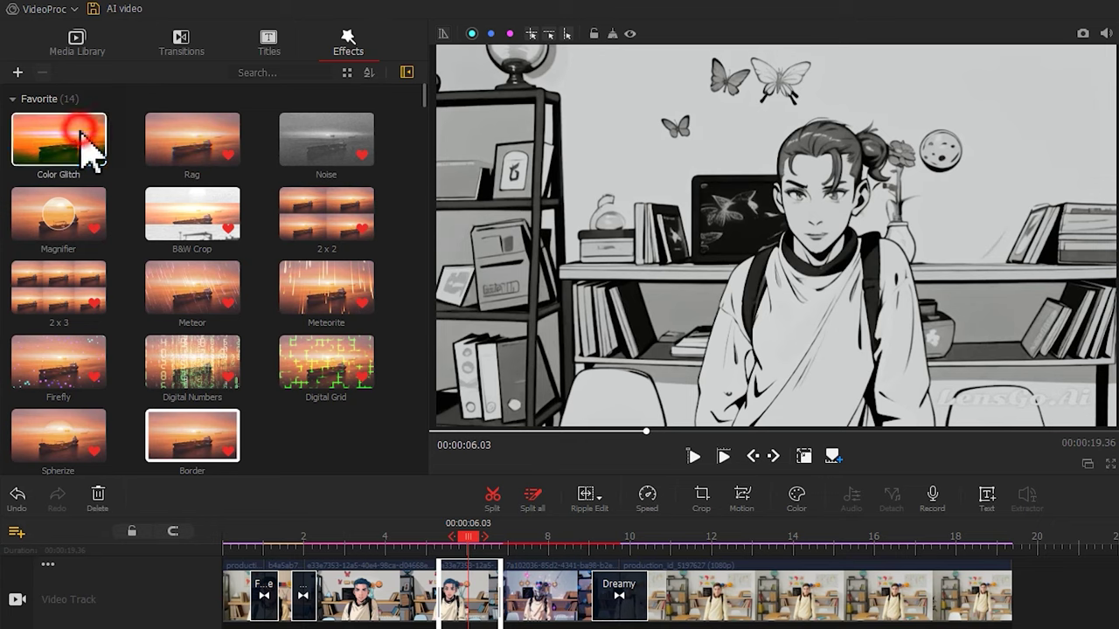
{"action": "scroll", "coordinate": [313, 566], "scroll_direction": "down", "scroll_amount": 2}
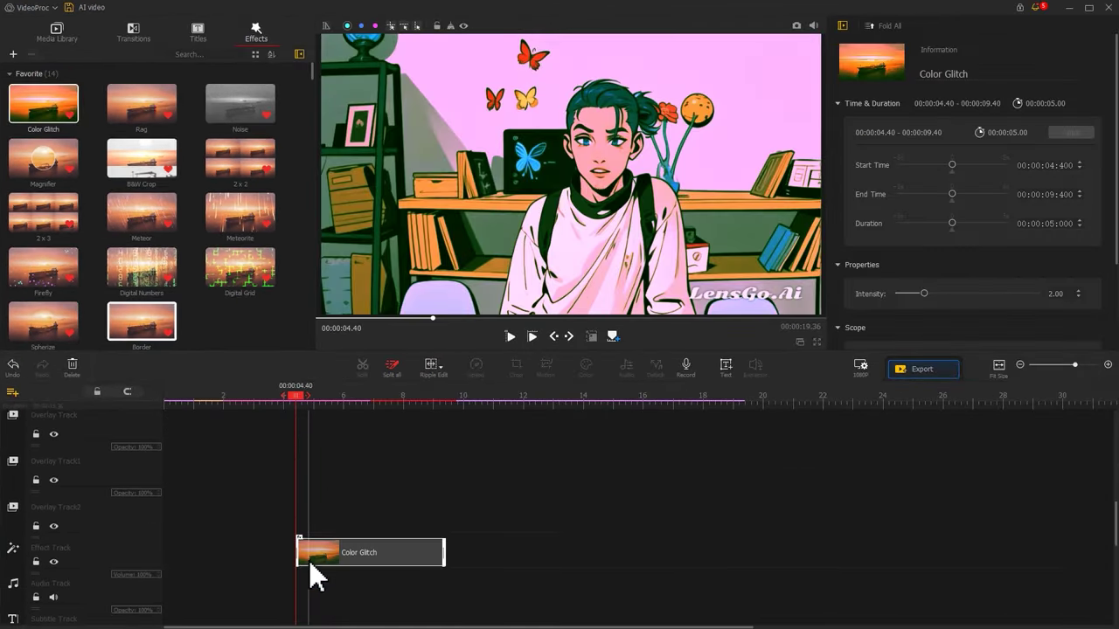
{"action": "left_click_drag", "start_coordinate": [303, 394], "coordinate": [311, 395]}
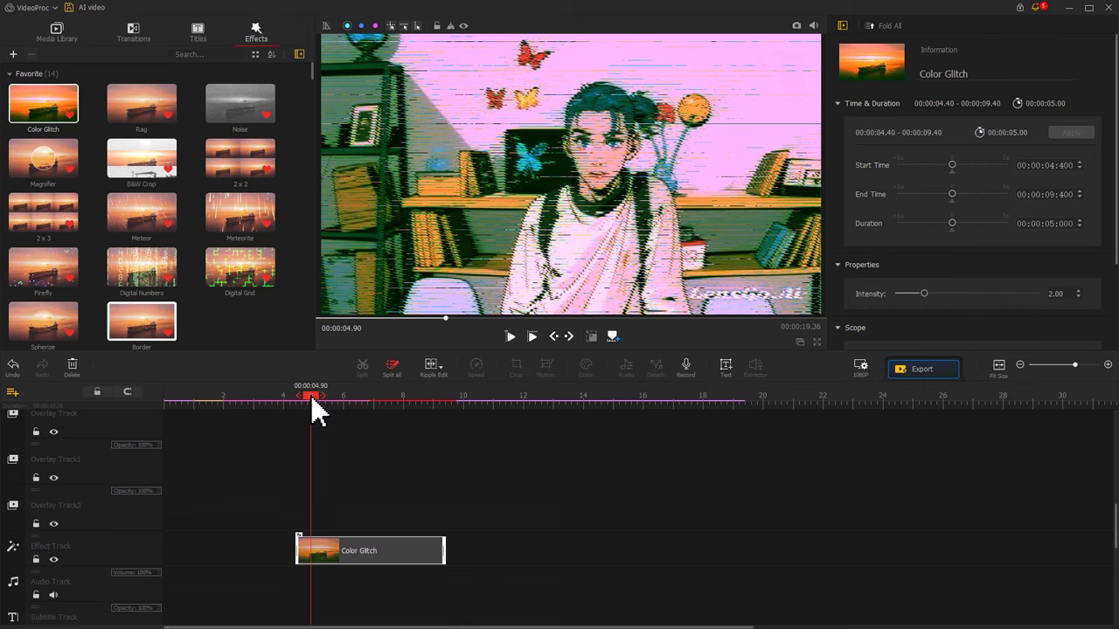
{"action": "left_click_drag", "start_coordinate": [314, 553], "coordinate": [332, 555]}
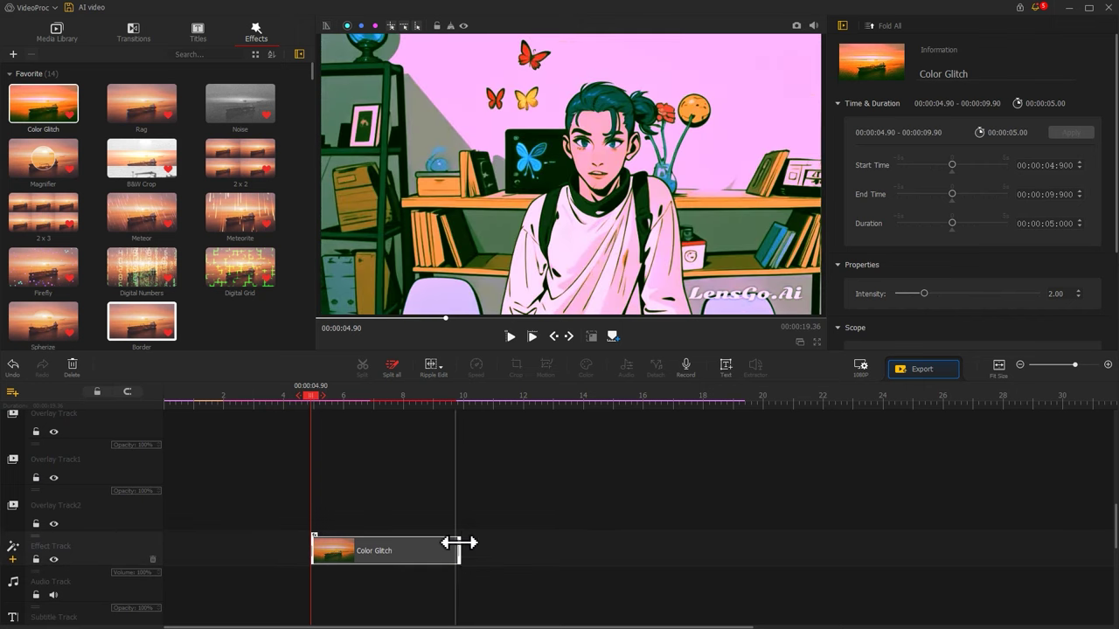
{"action": "left_click_drag", "start_coordinate": [458, 551], "coordinate": [330, 551]}
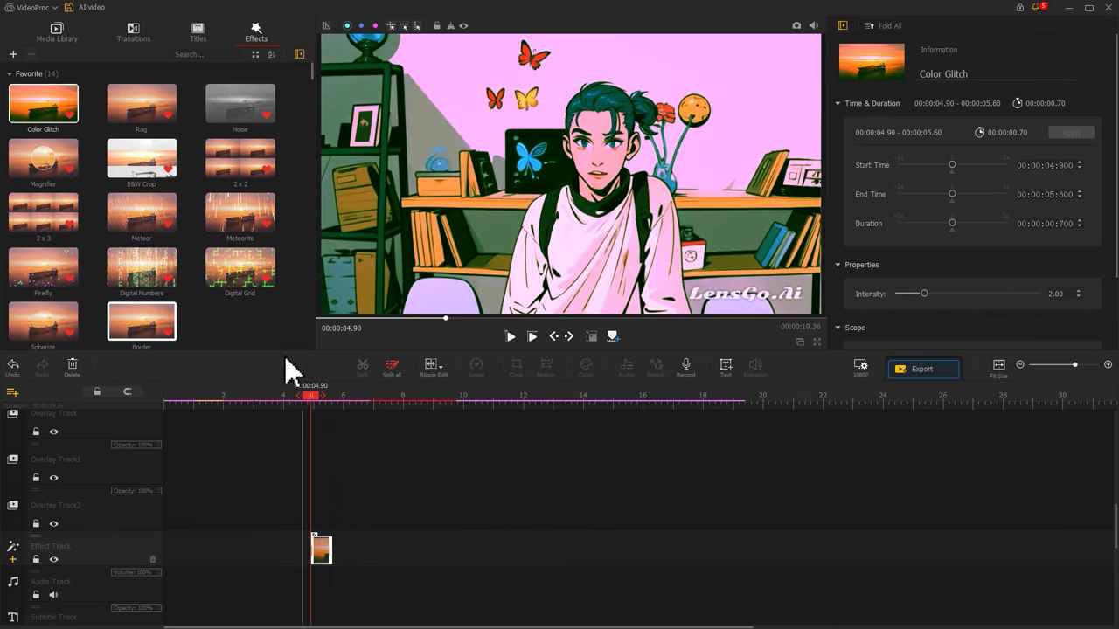
Add a Disturb effect at 6.86 s, trimmed to 0.80 seconds
{"action": "left_click_drag", "start_coordinate": [312, 72], "coordinate": [311, 189]}
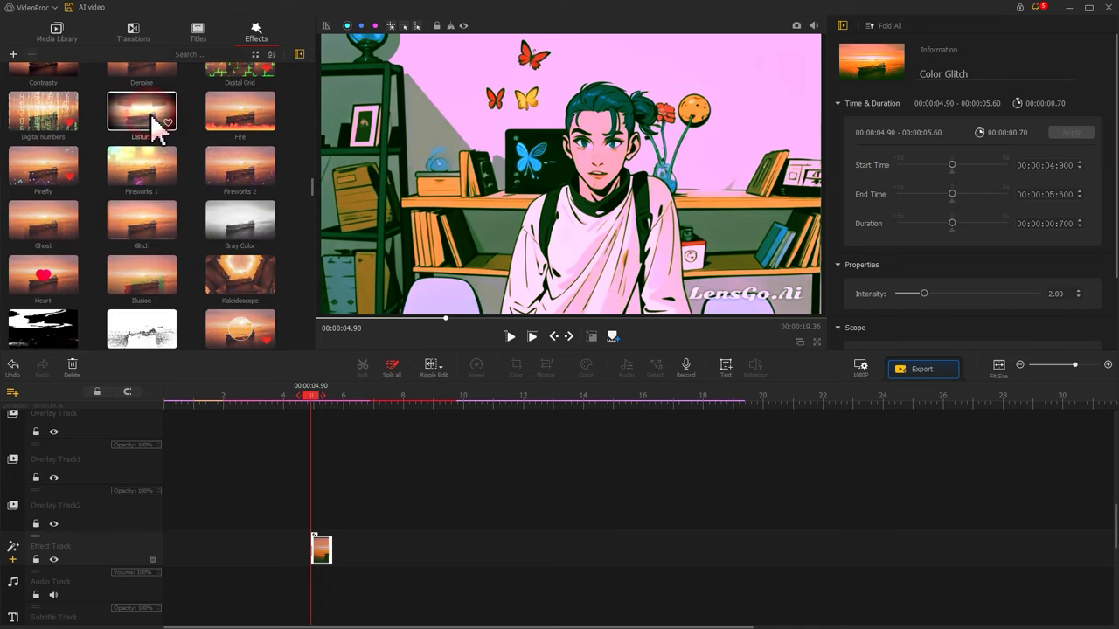
{"action": "left_click_drag", "start_coordinate": [158, 126], "coordinate": [384, 551]}
{"action": "left_click_drag", "start_coordinate": [517, 551], "coordinate": [393, 550]}
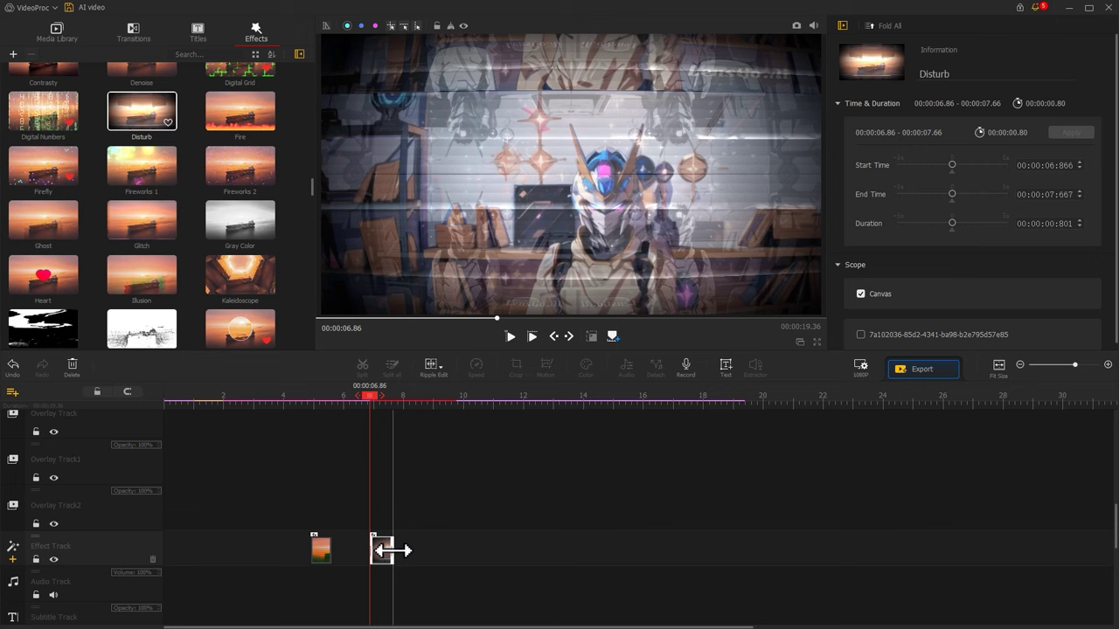
Add music to the Audio Track and cut it off at the video's end
{"action": "left_click", "coordinate": [62, 35]}
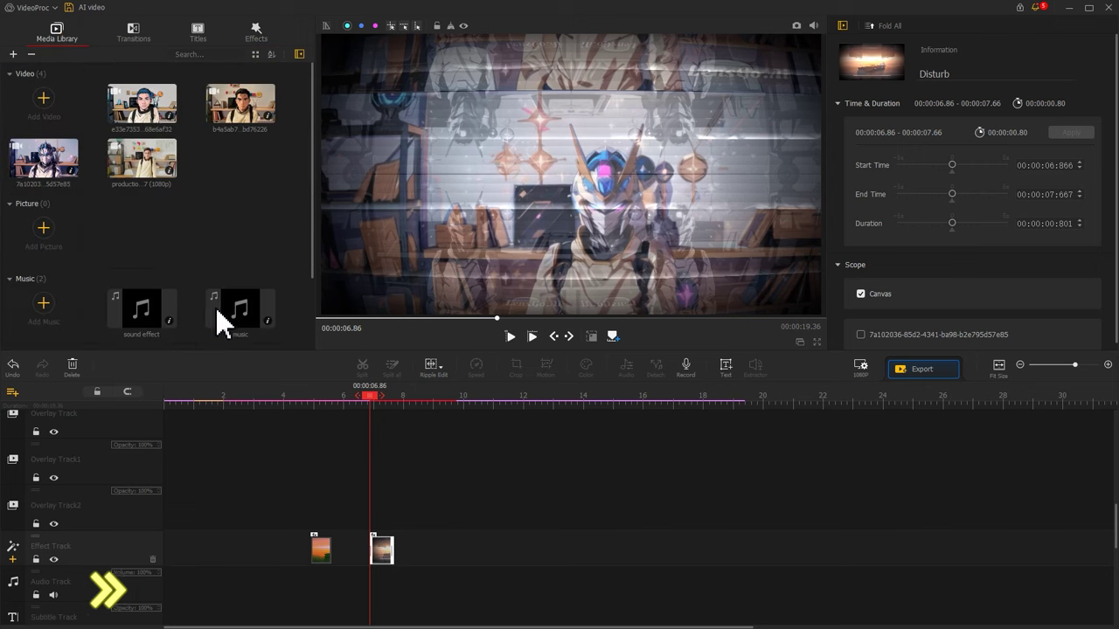
{"action": "left_click_drag", "start_coordinate": [215, 308], "coordinate": [190, 573]}
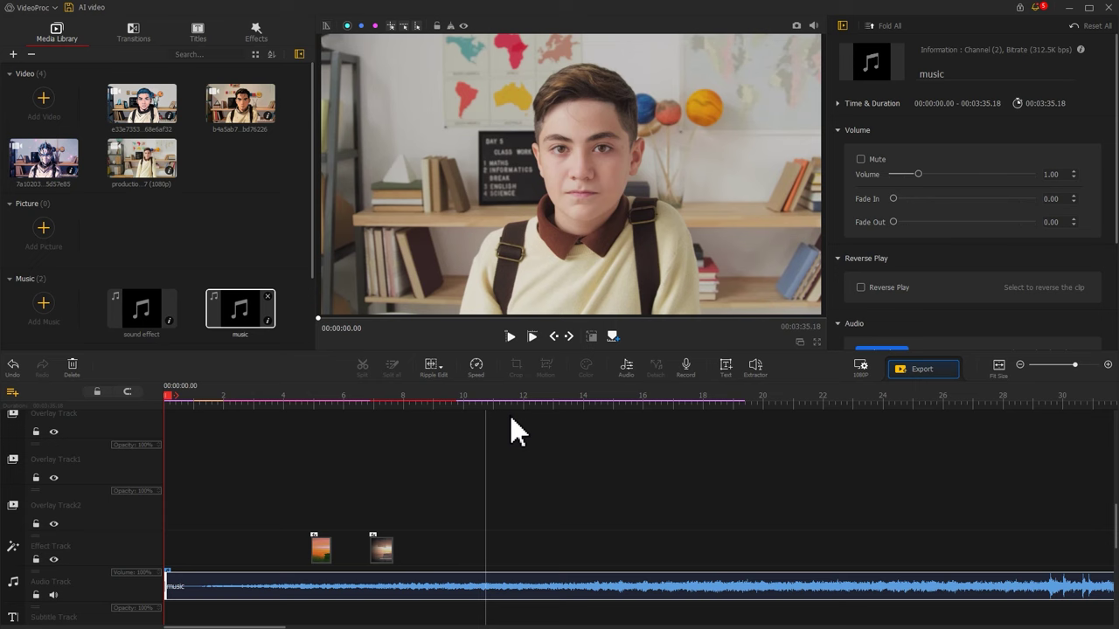
{"action": "left_click_drag", "start_coordinate": [536, 399], "coordinate": [744, 399]}
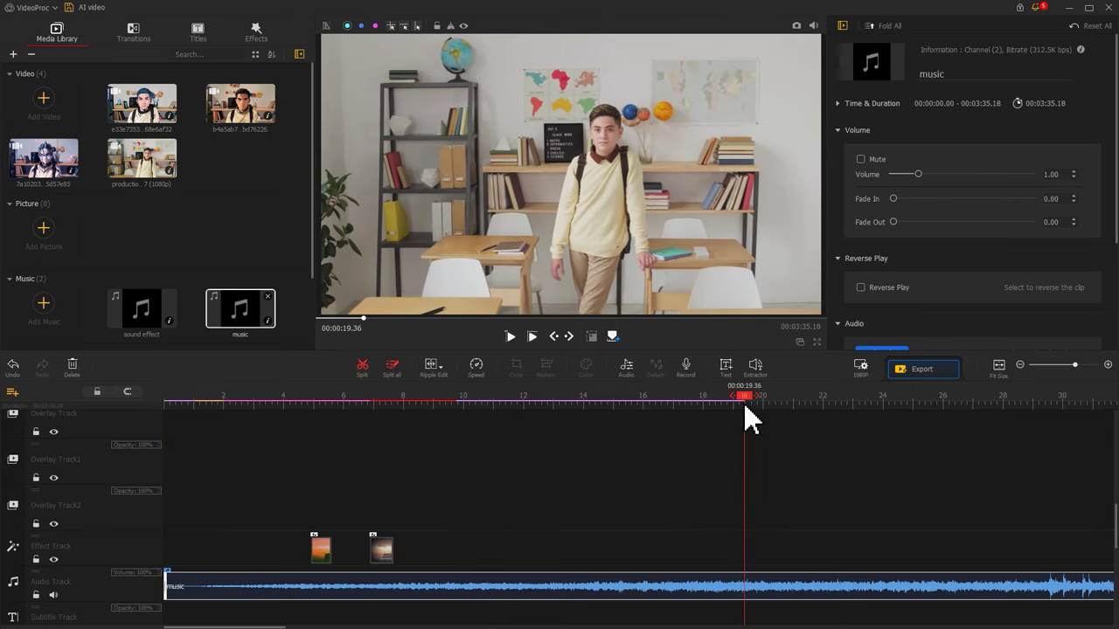
{"action": "left_click", "coordinate": [360, 368]}
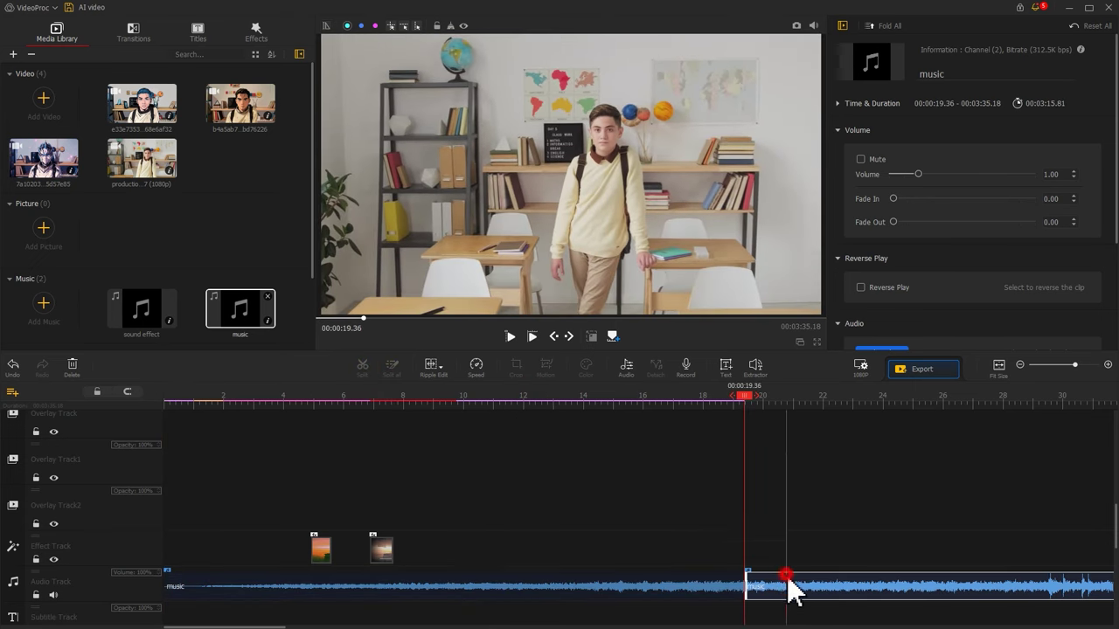
{"action": "key", "text": "Delete"}
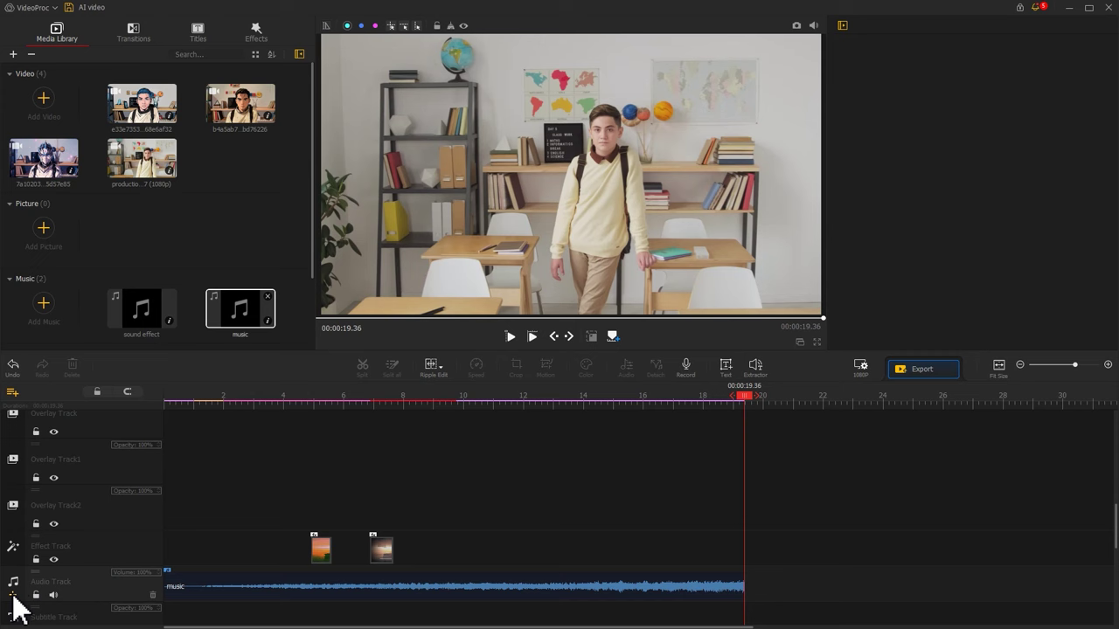
Place a sound effect on a new audio track at 6.73–8.30 s with volume 0.76 and fade-out
{"action": "left_click", "coordinate": [13, 595]}
{"action": "left_click_drag", "start_coordinate": [141, 309], "coordinate": [297, 518]}
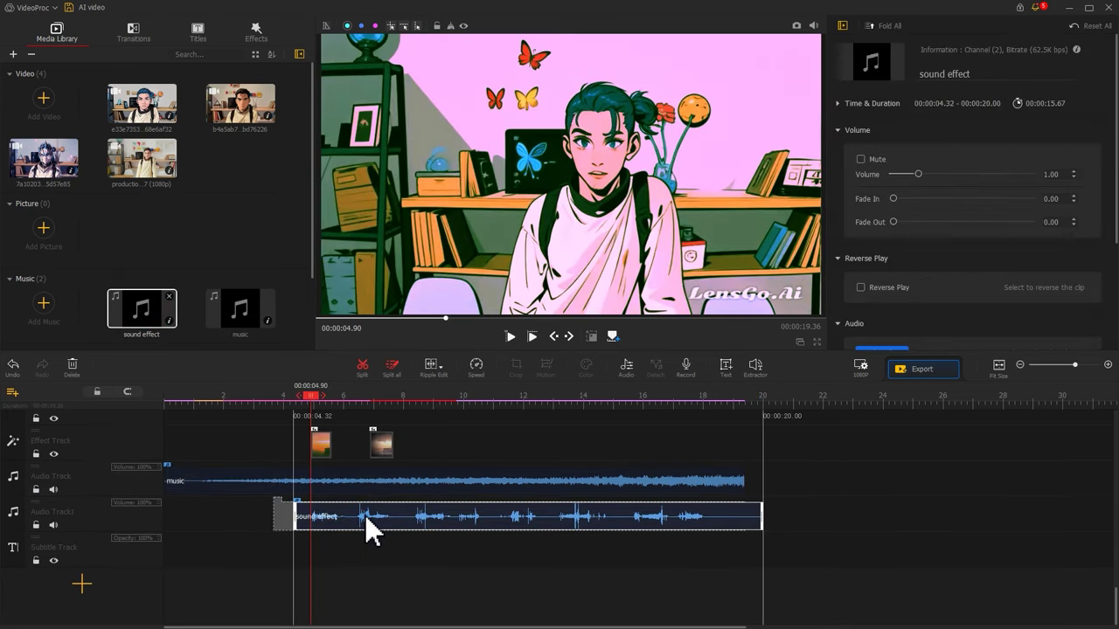
{"action": "left_click_drag", "start_coordinate": [294, 519], "coordinate": [472, 533]}
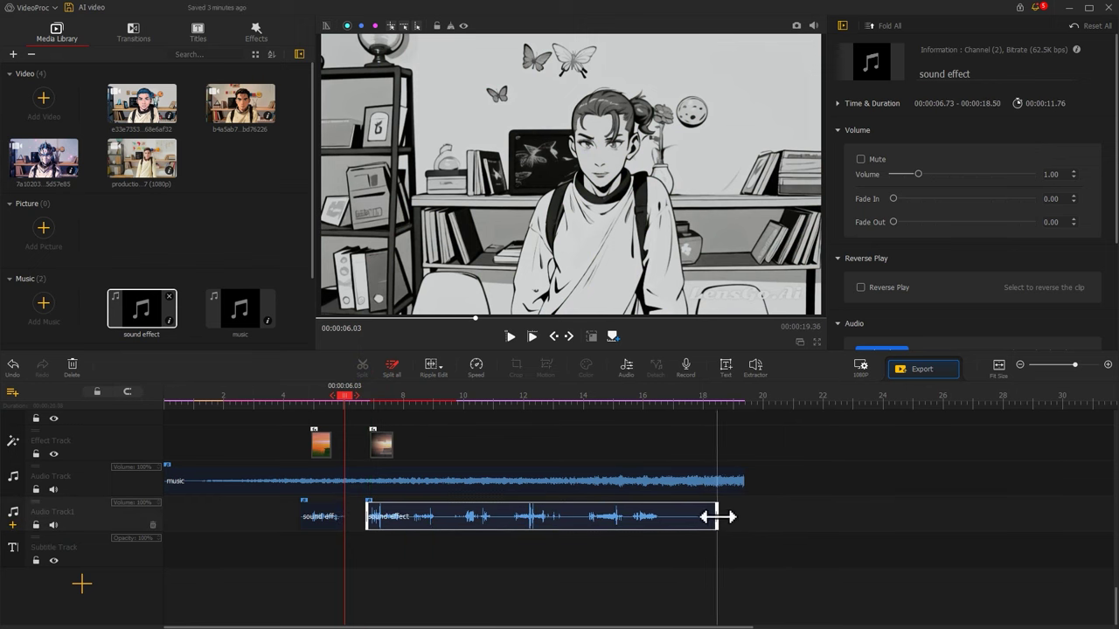
{"action": "left_click_drag", "start_coordinate": [716, 516], "coordinate": [412, 529]}
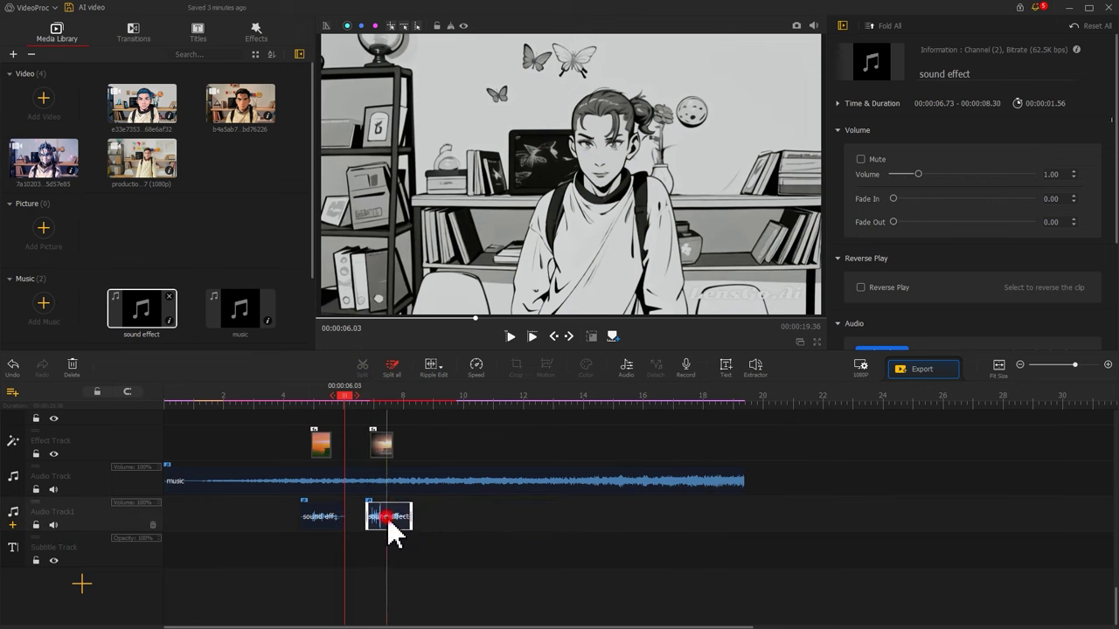
{"action": "left_click", "coordinate": [388, 519]}
{"action": "left_click", "coordinate": [911, 174]}
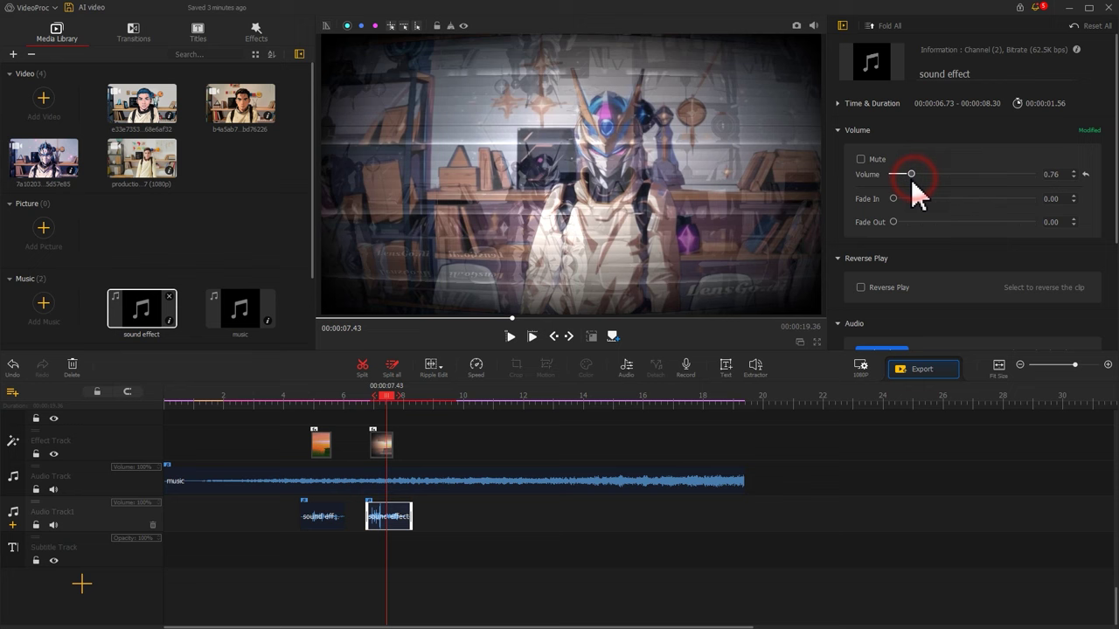
{"action": "left_click", "coordinate": [909, 222]}
{"action": "left_click", "coordinate": [317, 522]}
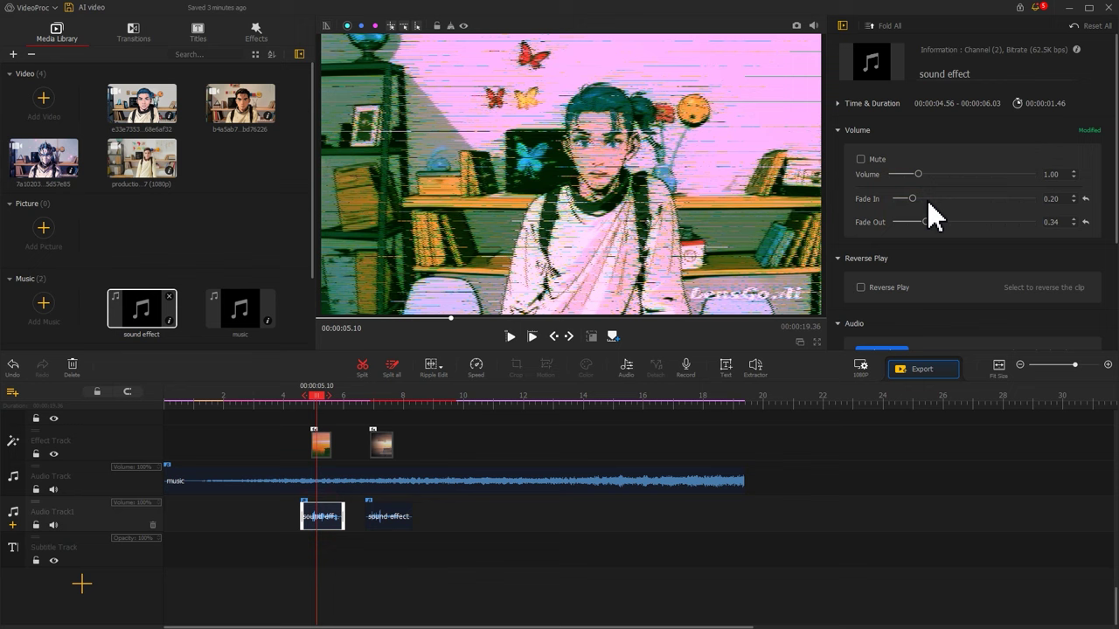
{"action": "left_click", "coordinate": [430, 486]}
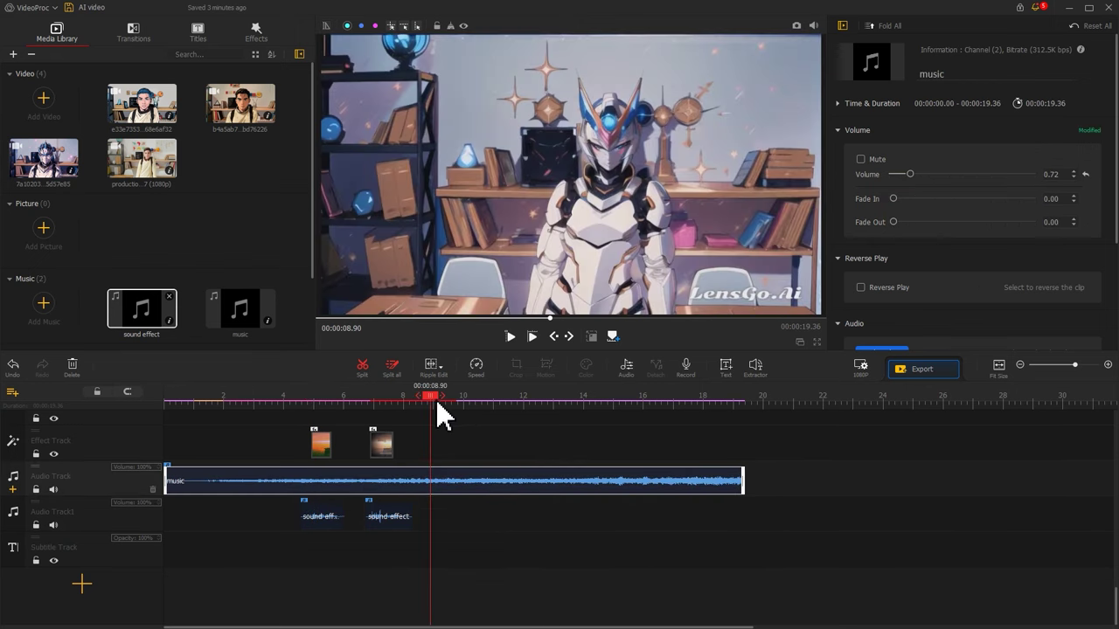
{"action": "key", "text": "Home"}
{"action": "key", "text": "space"}
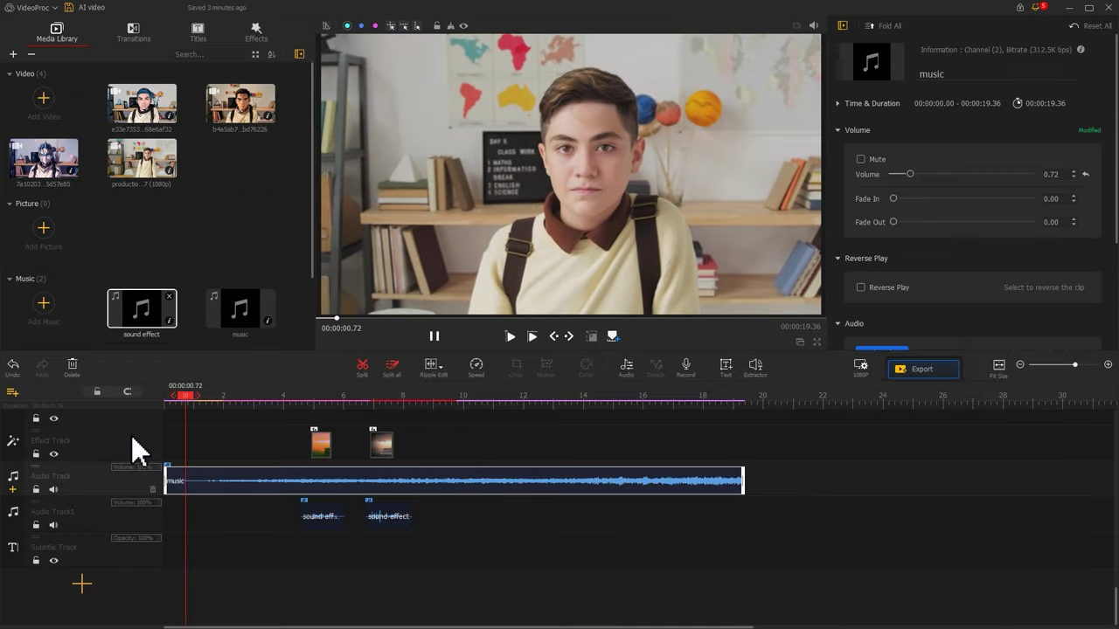